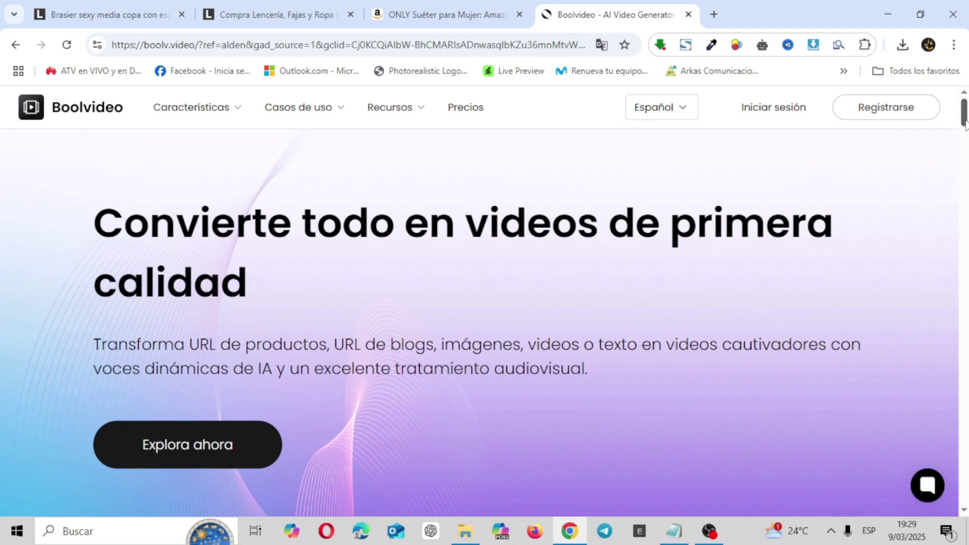
- Look over the Boolvideo home page, including its sample videos and the product URL demonstration
drag(966, 125, 966, 147)
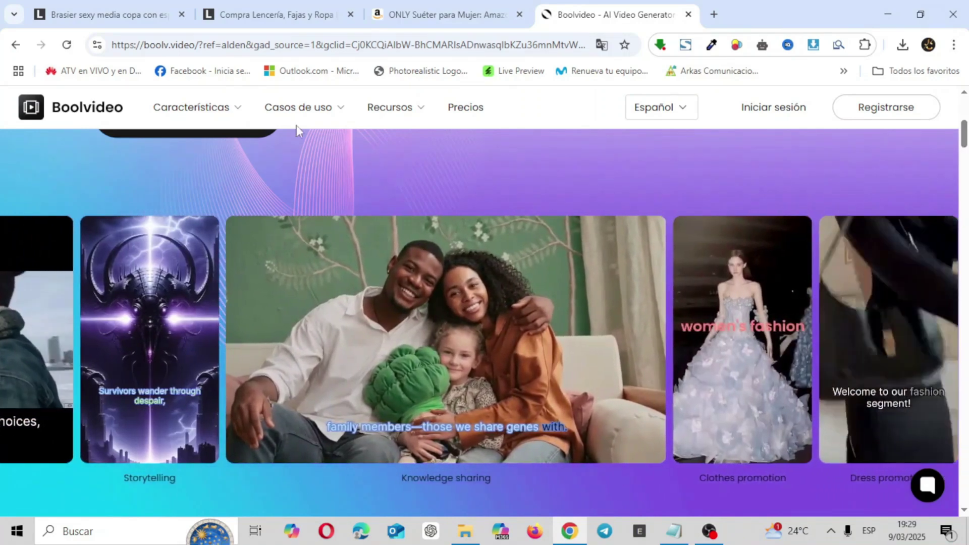
mouse_move(223, 115)
mouse_move(318, 119)
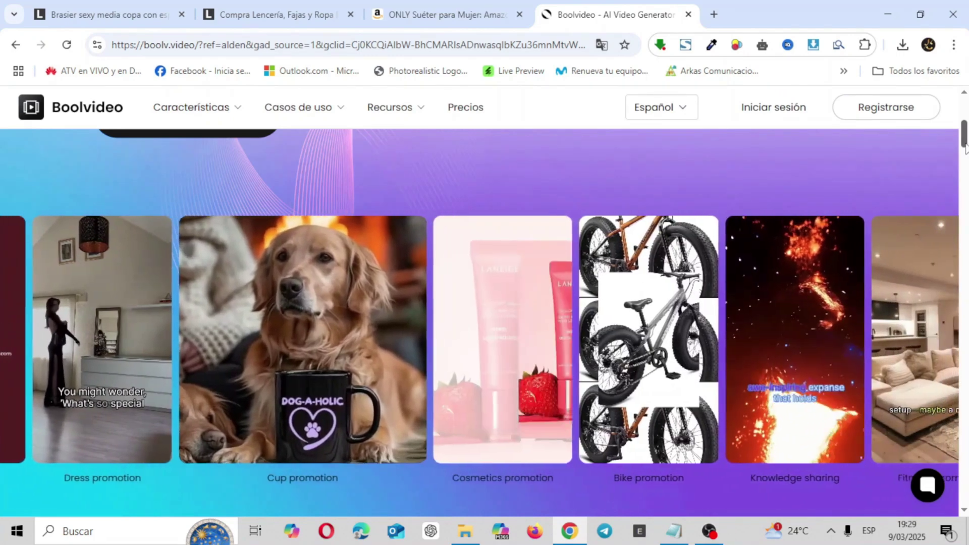
drag(965, 147, 965, 197)
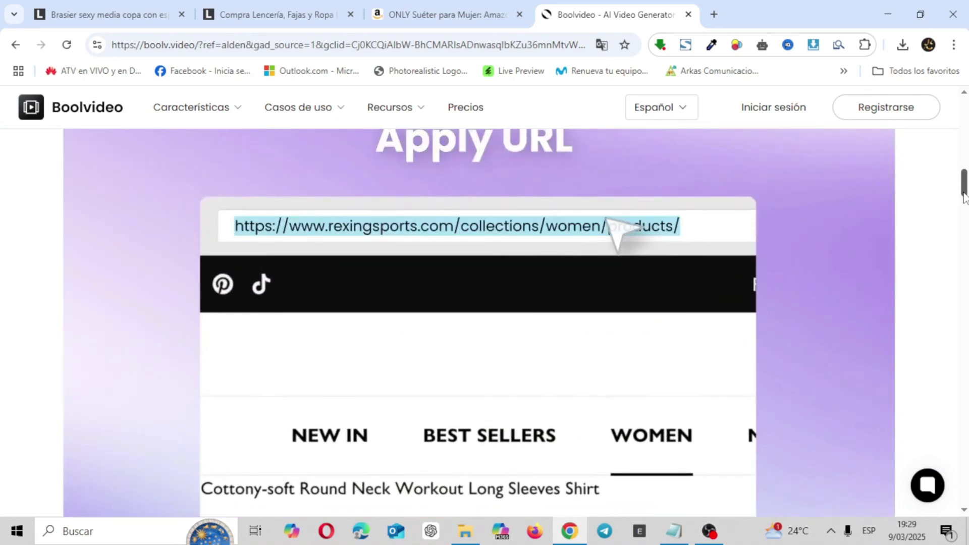
drag(964, 196, 967, 121)
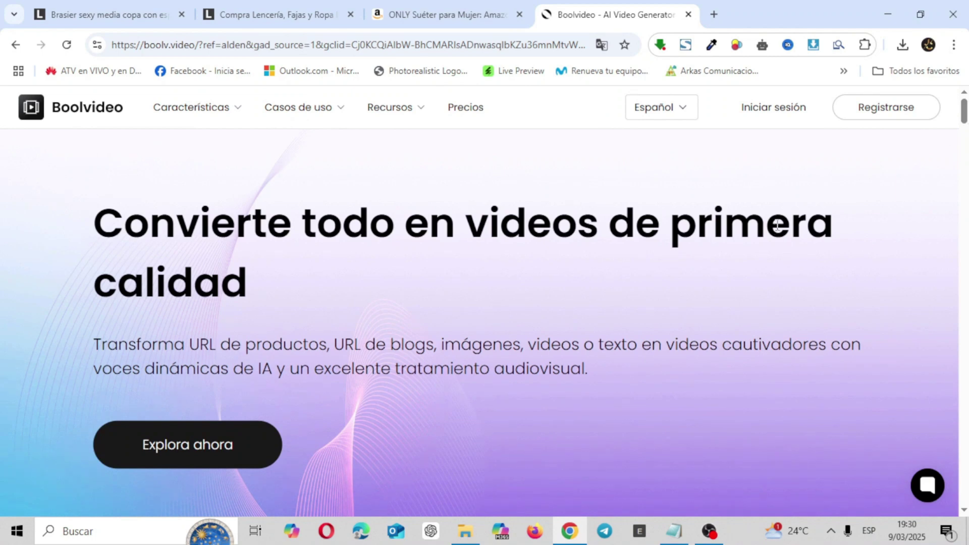
- Register for Boolvideo with an existing Google account and check the plan information in the workspace
click(880, 111)
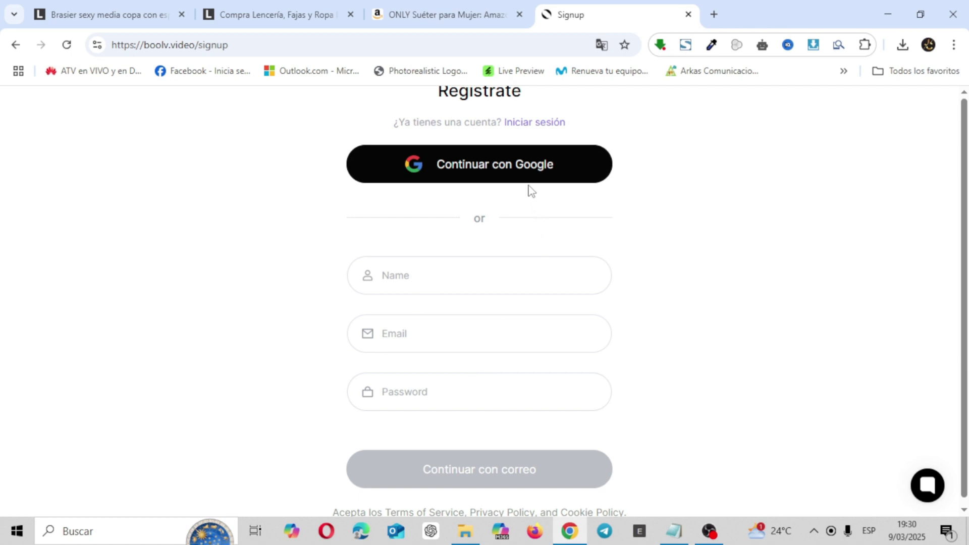
click(520, 168)
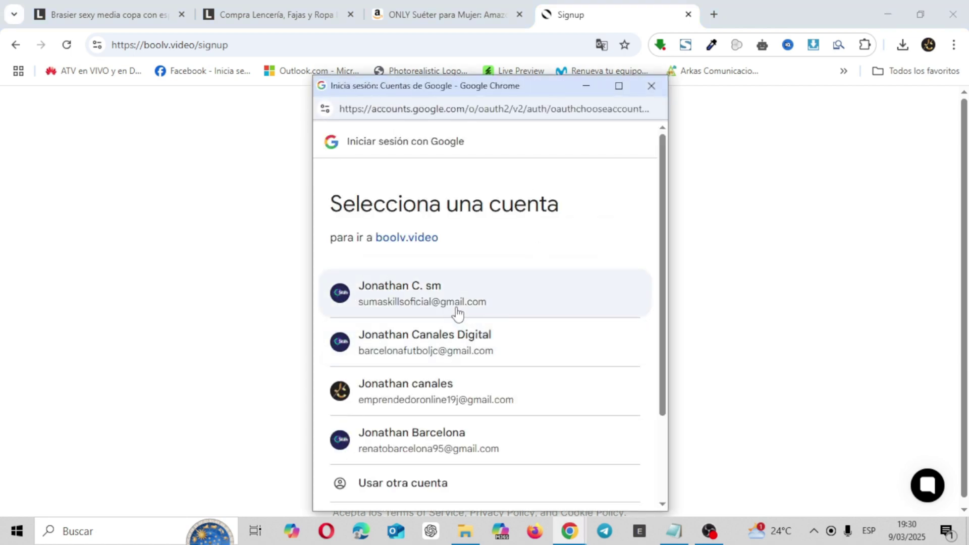
click(458, 314)
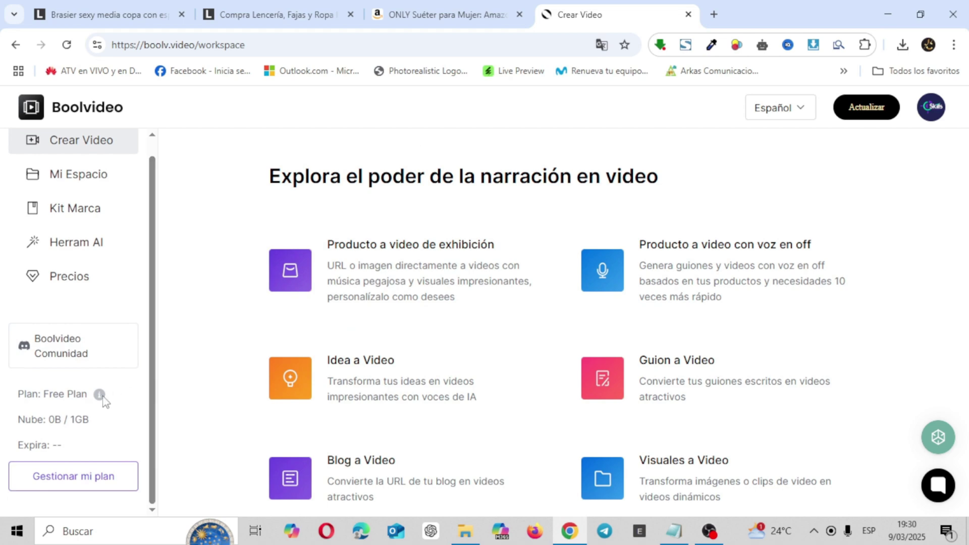
mouse_move(101, 399)
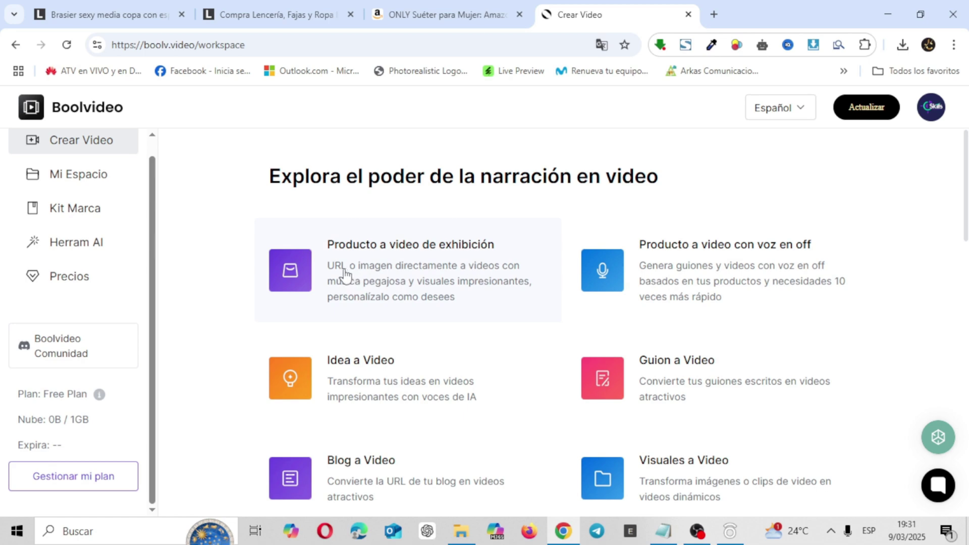
- View the Amazon sweater product page and the Leonisa store home page, and return to the Boolvideo workspace
click(488, 25)
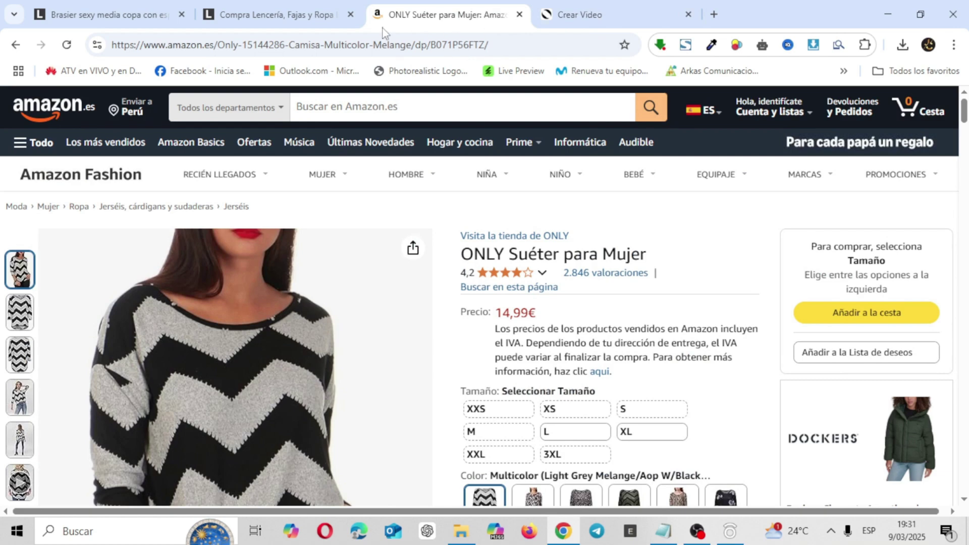
click(285, 12)
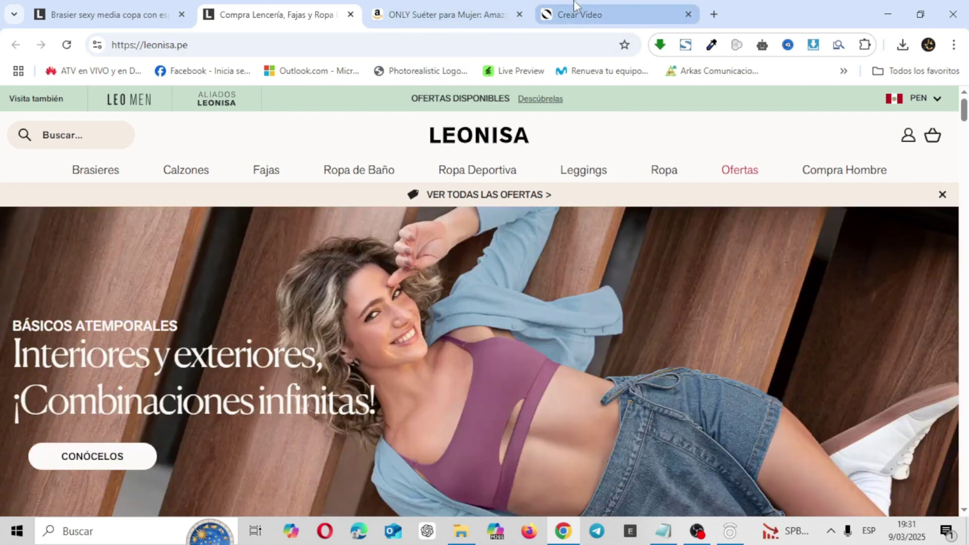
click(574, 6)
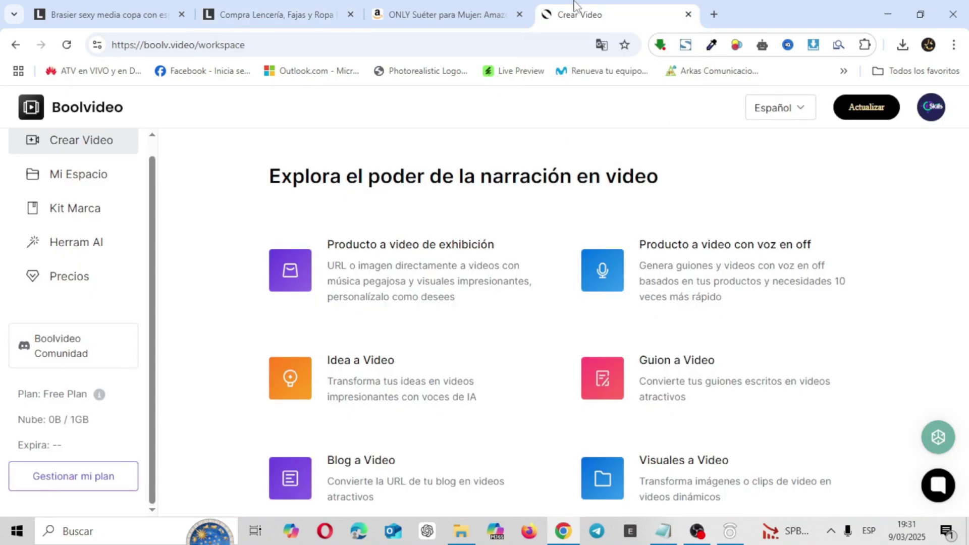
- Look through the workspace's video creation options and sample videos, including the first sample with the orange background
scroll(561, 351, down, 8)
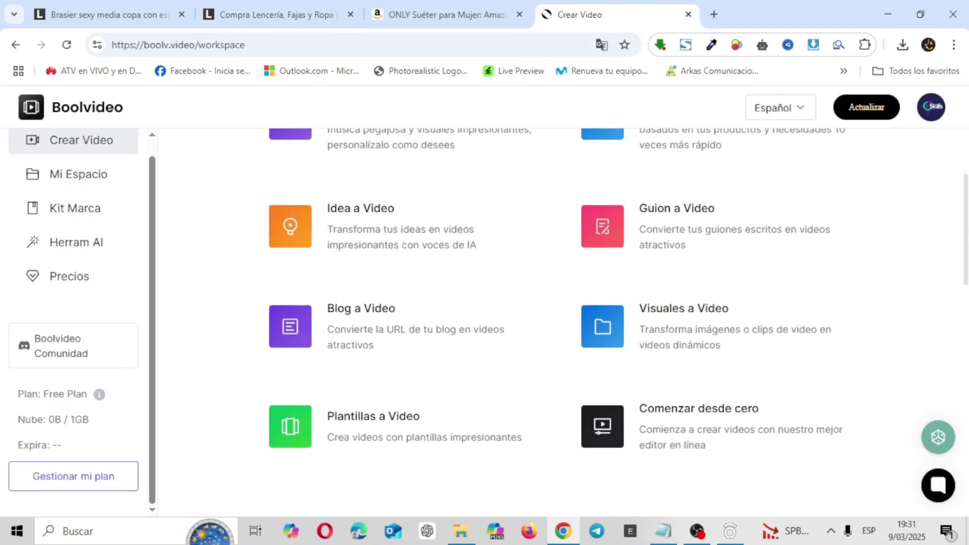
scroll(962, 321, down, 3)
scroll(962, 320, up, 4)
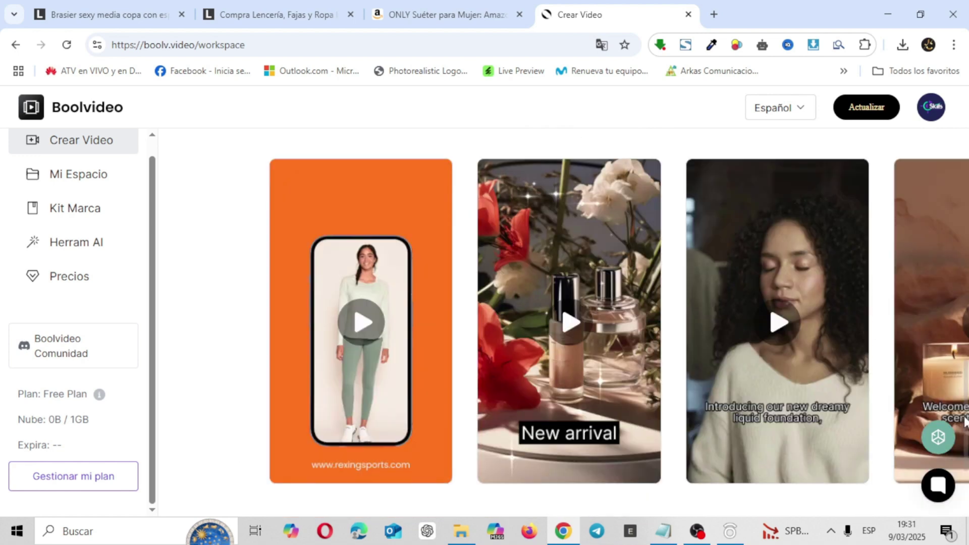
click(965, 421)
click(360, 323)
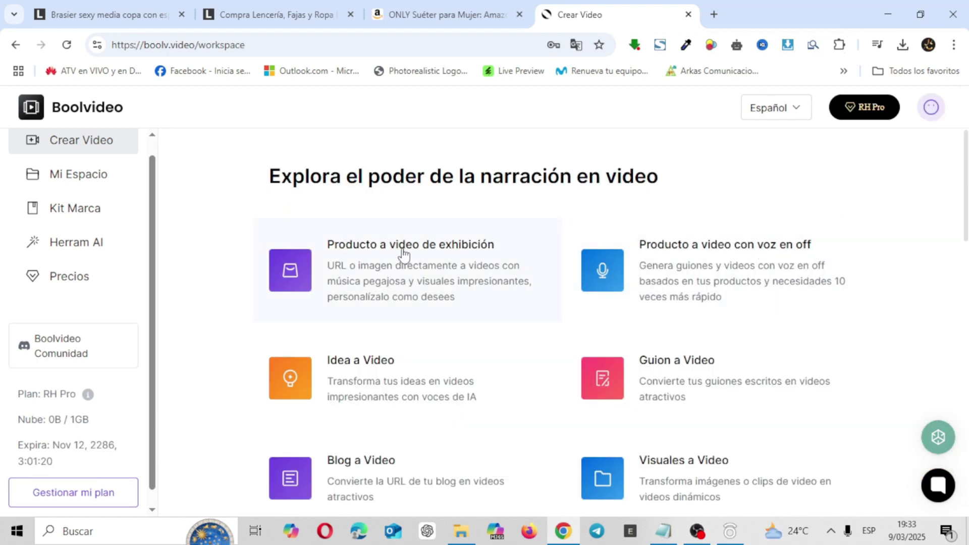
- Open the Producto a video de exhibición tool with its product URL entry field active
click(402, 253)
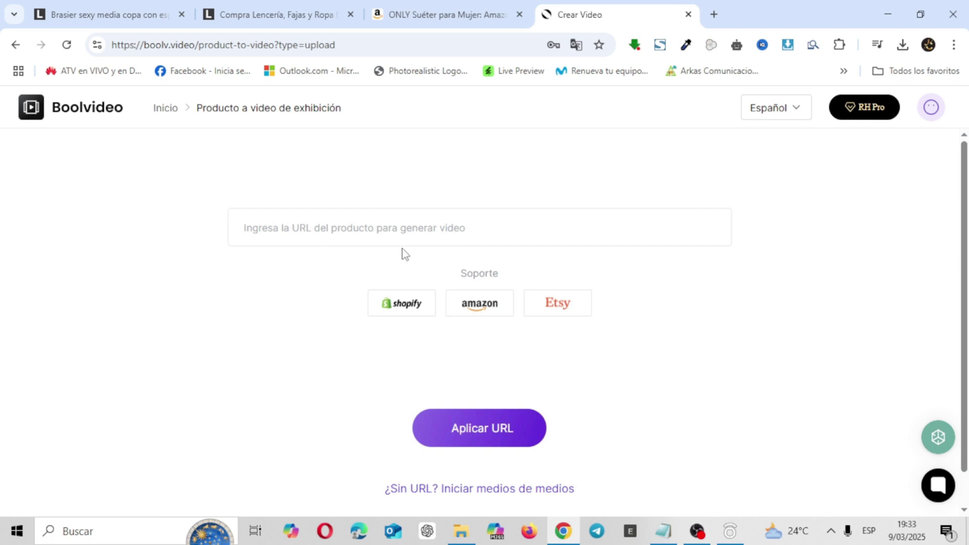
click(379, 235)
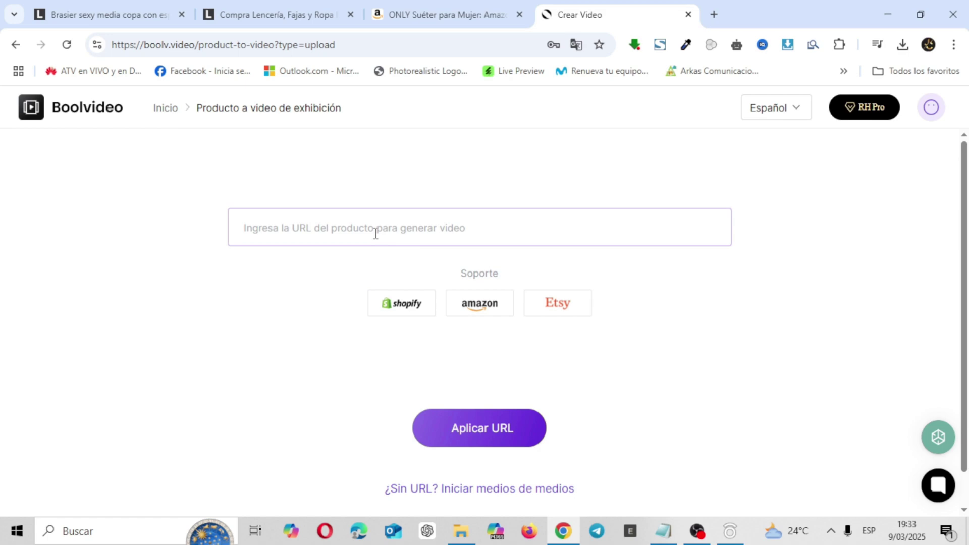
- Examine the Leonisa bra product page and the Amazon sweater page as possible sources for the video
click(296, 6)
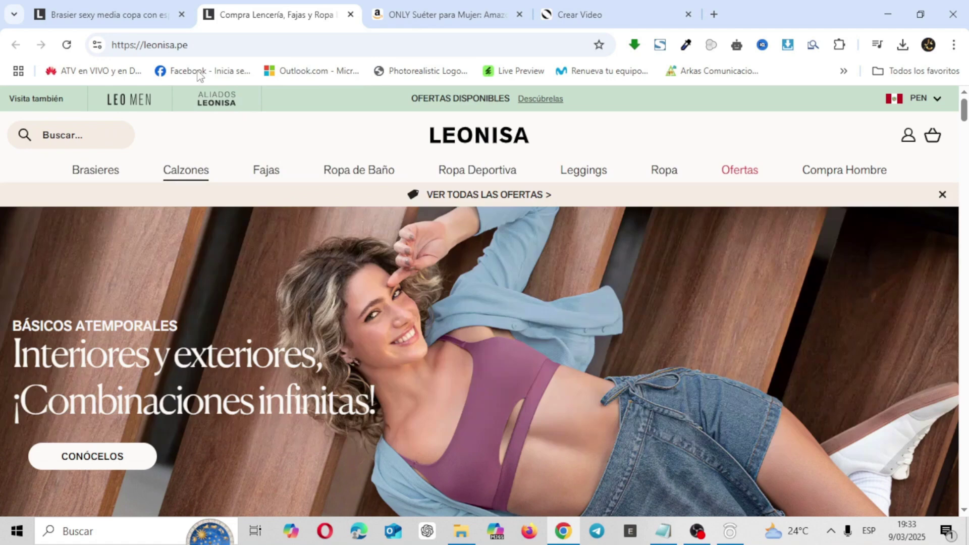
click(152, 17)
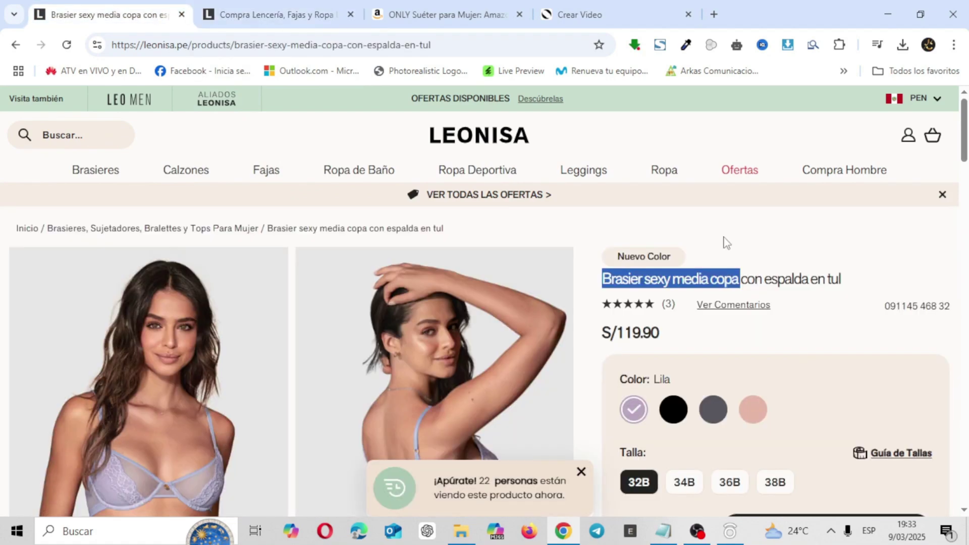
click(915, 269)
scroll(485, 303, down, 10)
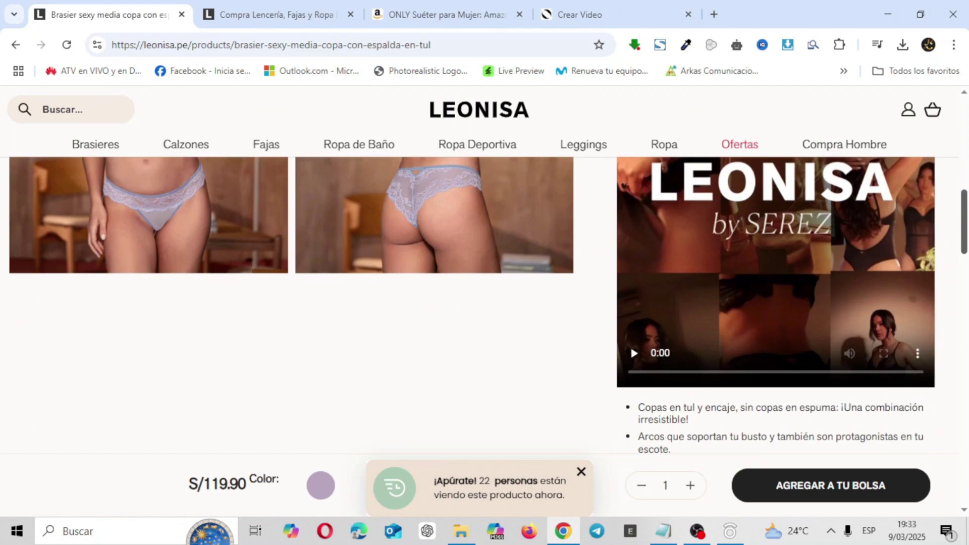
drag(965, 222, 964, 157)
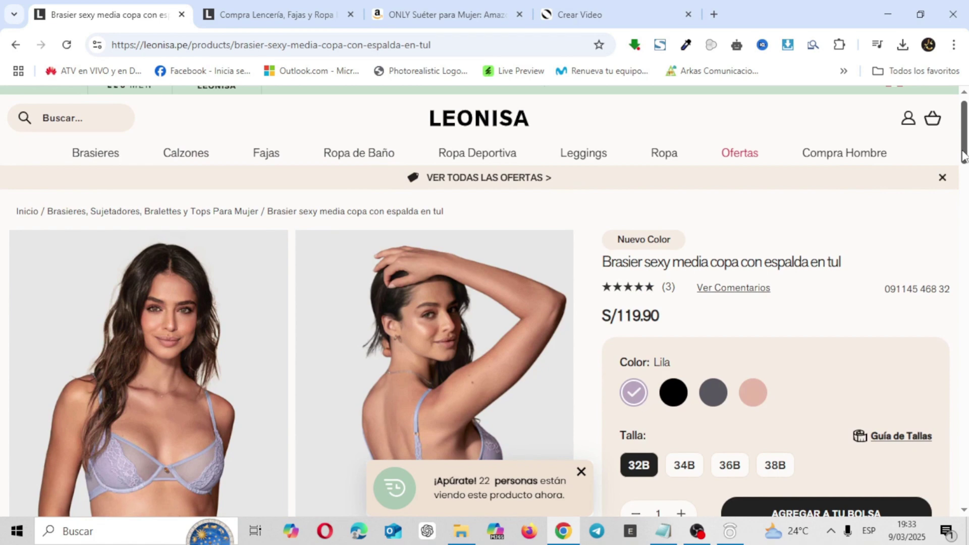
click(475, 14)
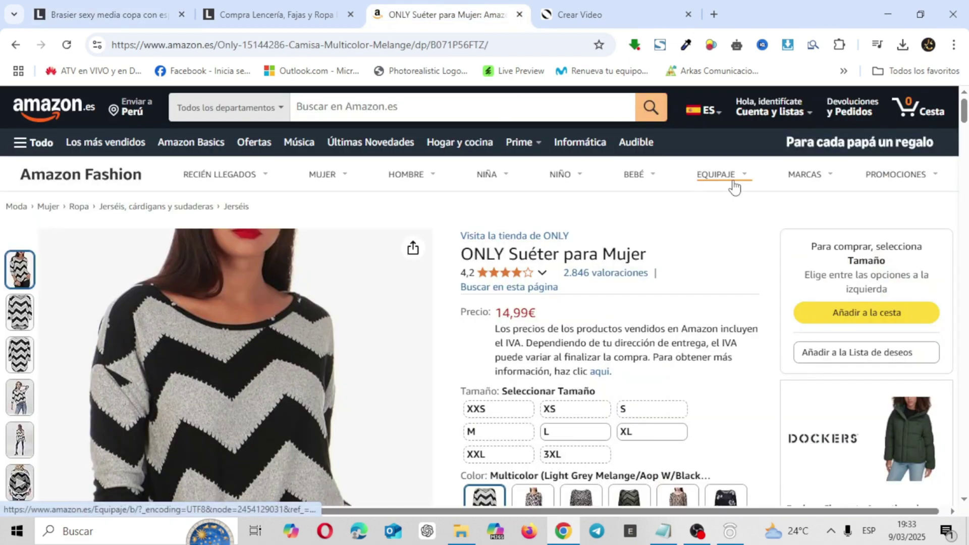
drag(965, 108, 959, 85)
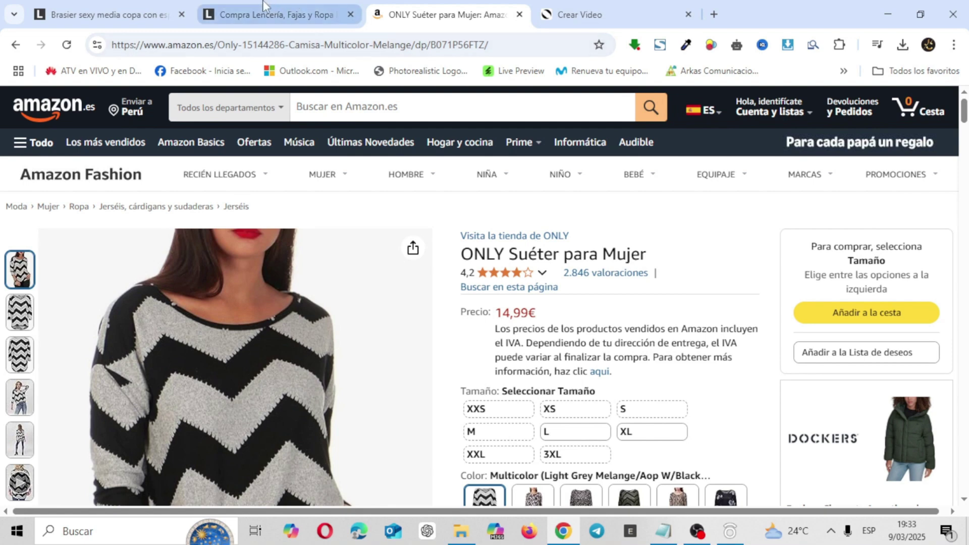
- Copy the web address of the Leonisa page "Brasier sexy media copa con espalda en tul" and return to Boolvideo
click(147, 4)
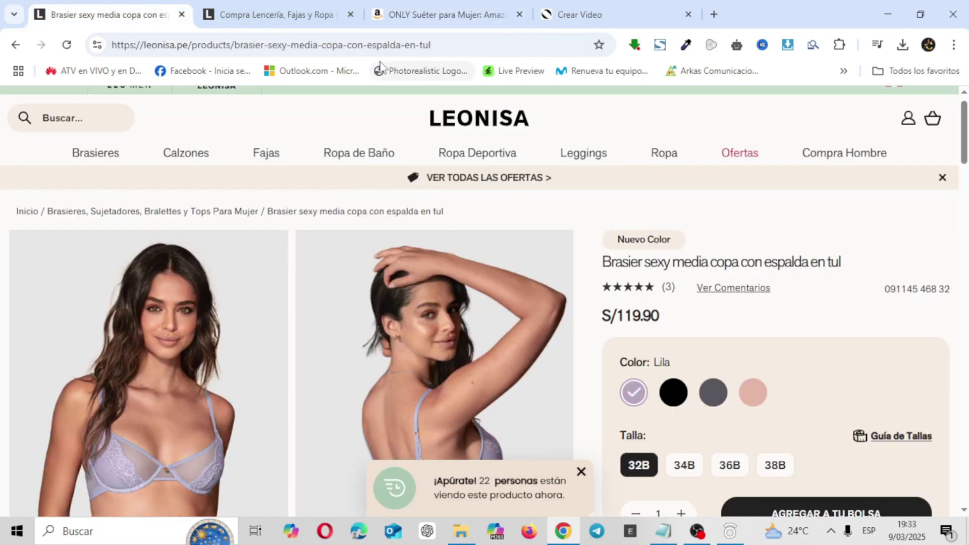
drag(465, 44, 123, 51)
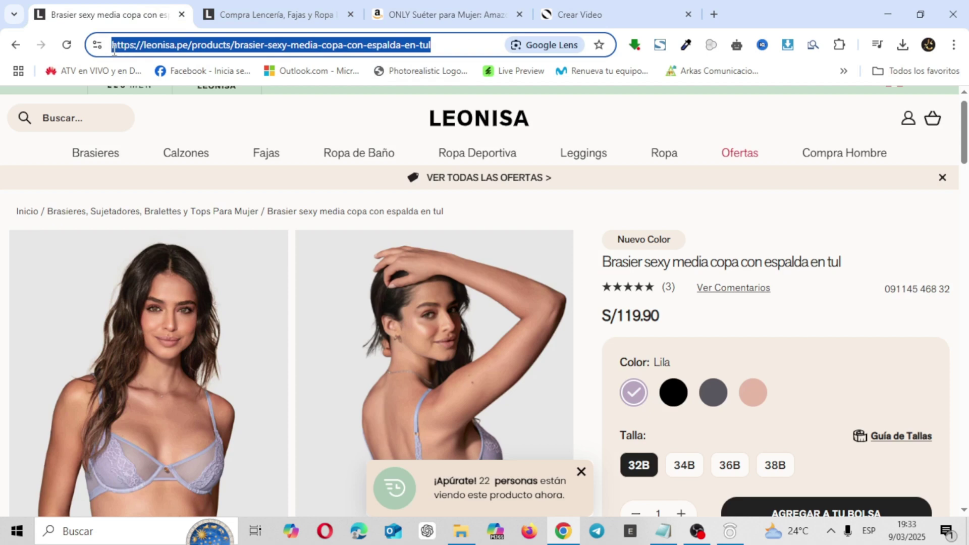
right_click(161, 53)
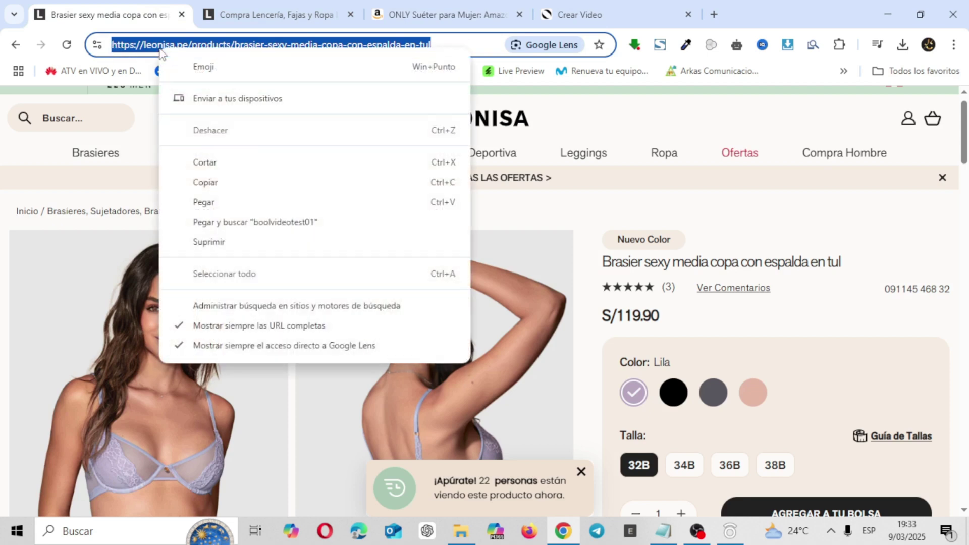
click(246, 183)
click(629, 6)
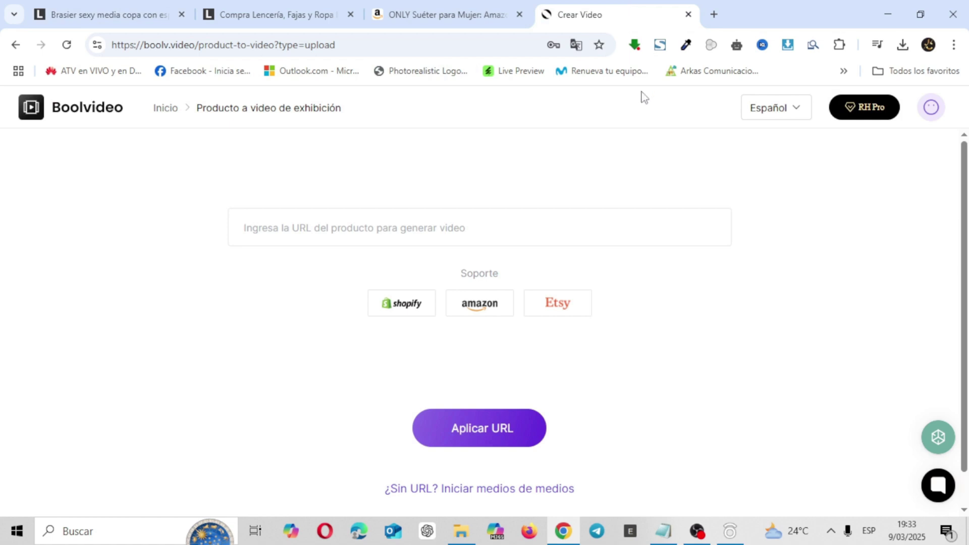
- View the media upload form offered for products without a URL, and return to the URL entry page
click(459, 235)
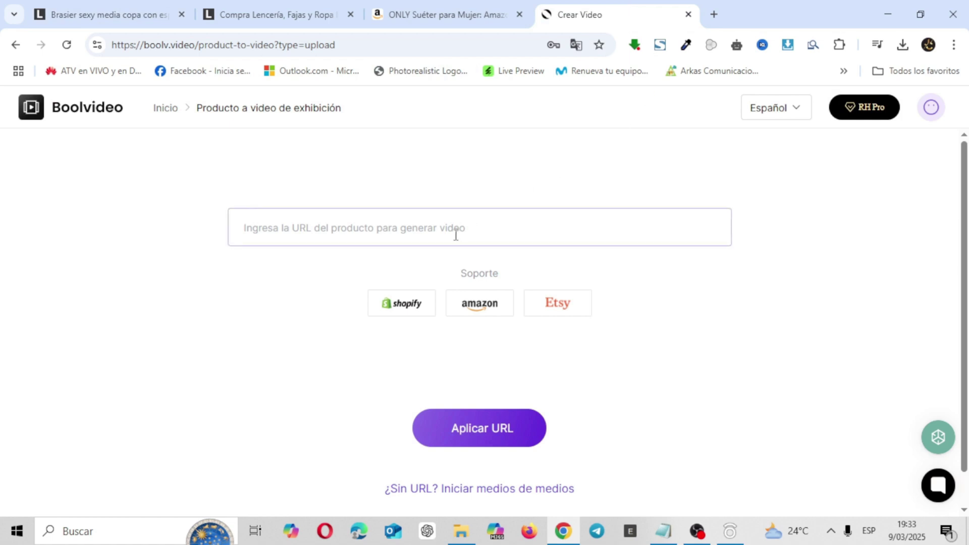
click(464, 494)
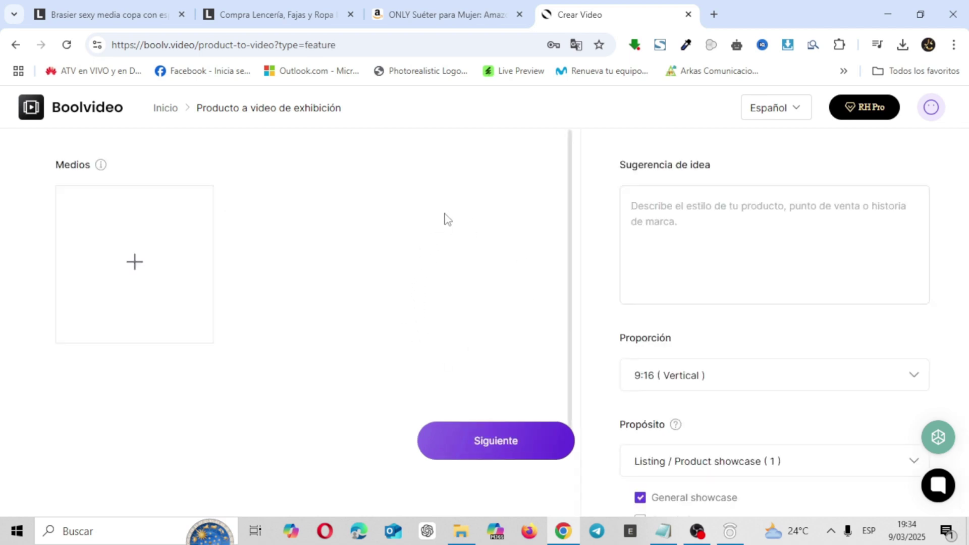
click(15, 45)
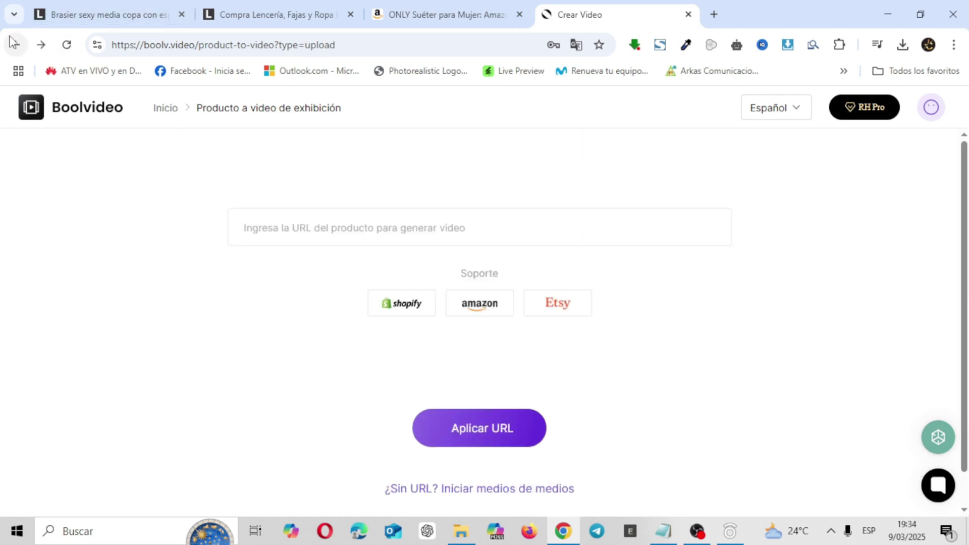
click(357, 229)
right_click(357, 233)
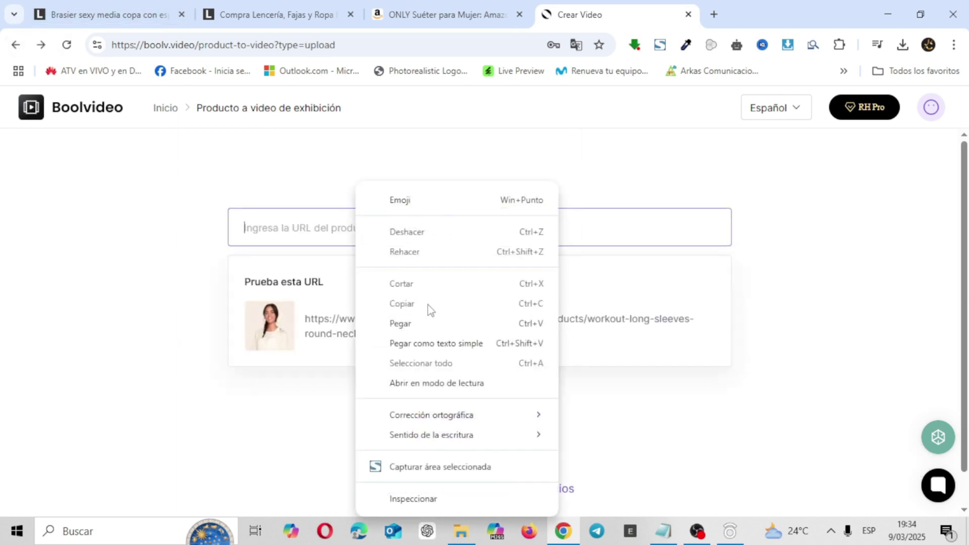
click(183, 336)
click(360, 221)
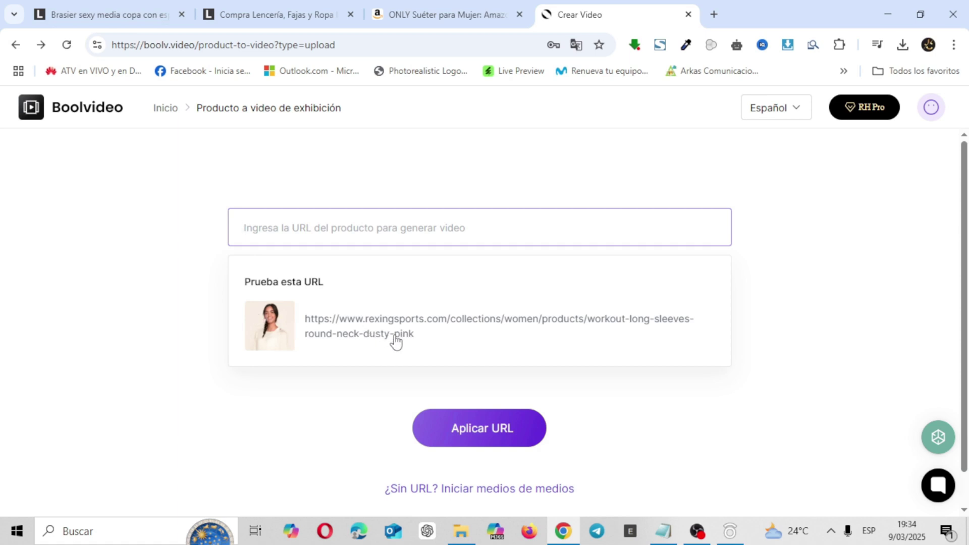
right_click(470, 232)
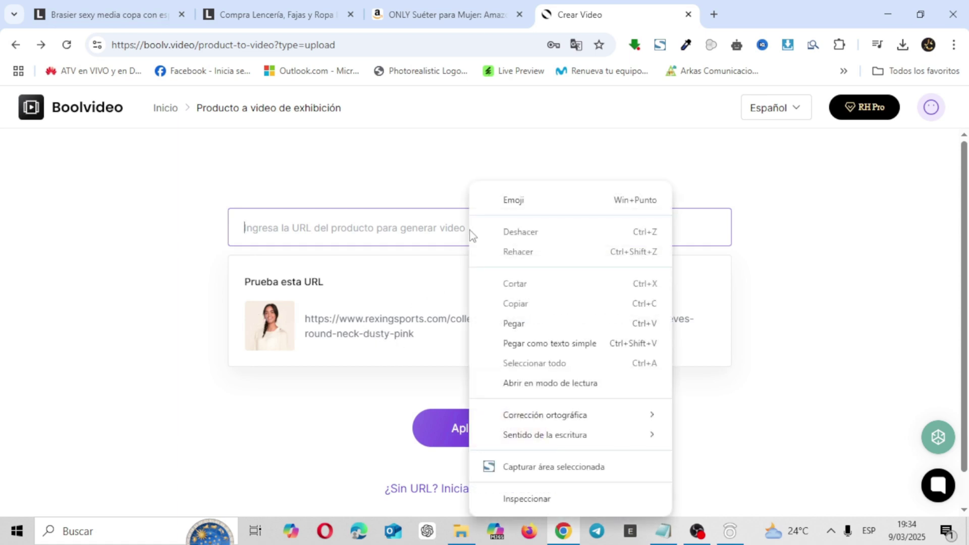
click(546, 326)
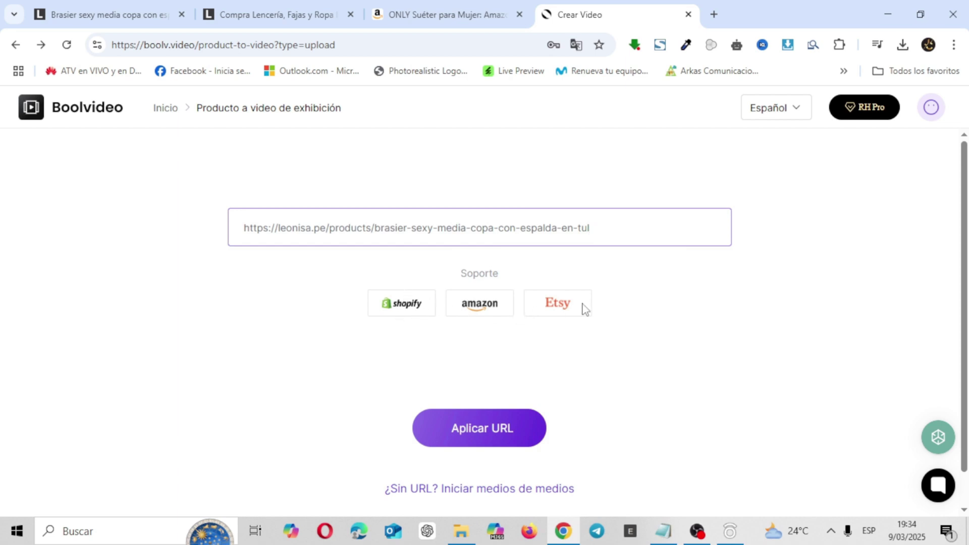
click(485, 437)
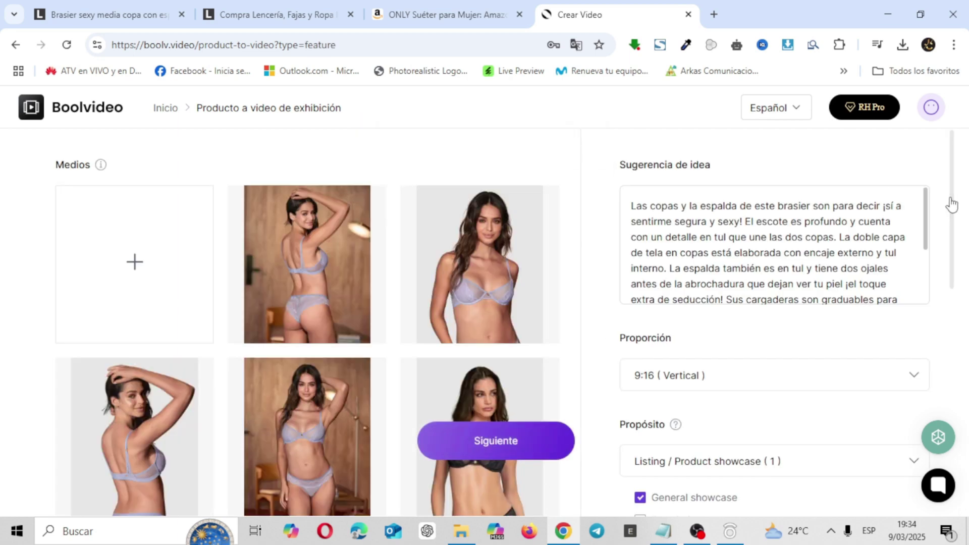
- Review the available aspect ratios and the purpose options, keeping 9:16 ( Vertical ) for the video
drag(955, 202, 958, 243)
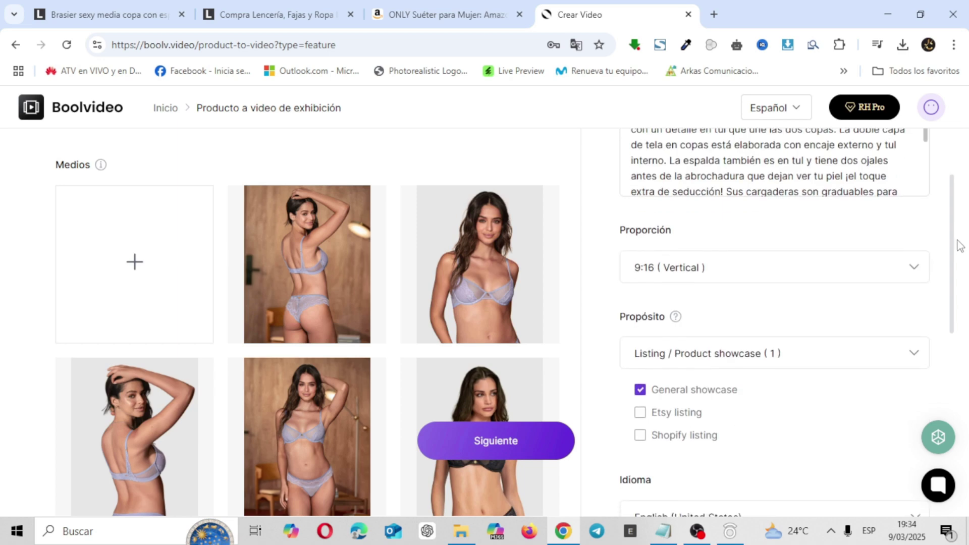
click(881, 275)
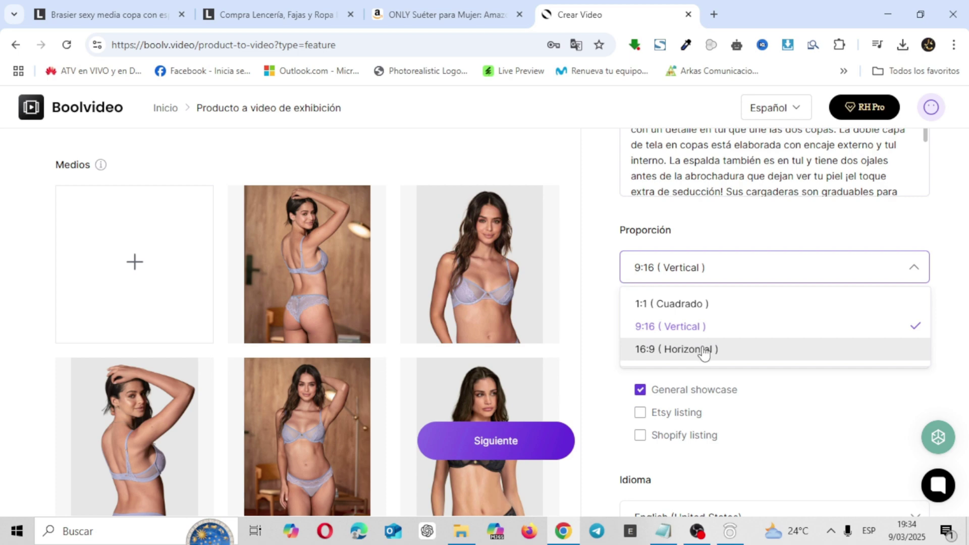
click(756, 230)
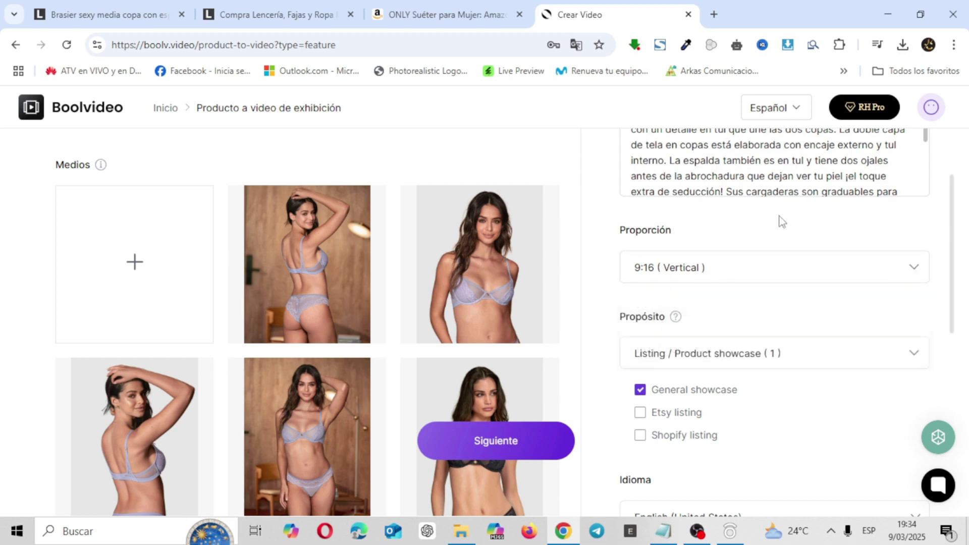
double_click(954, 293)
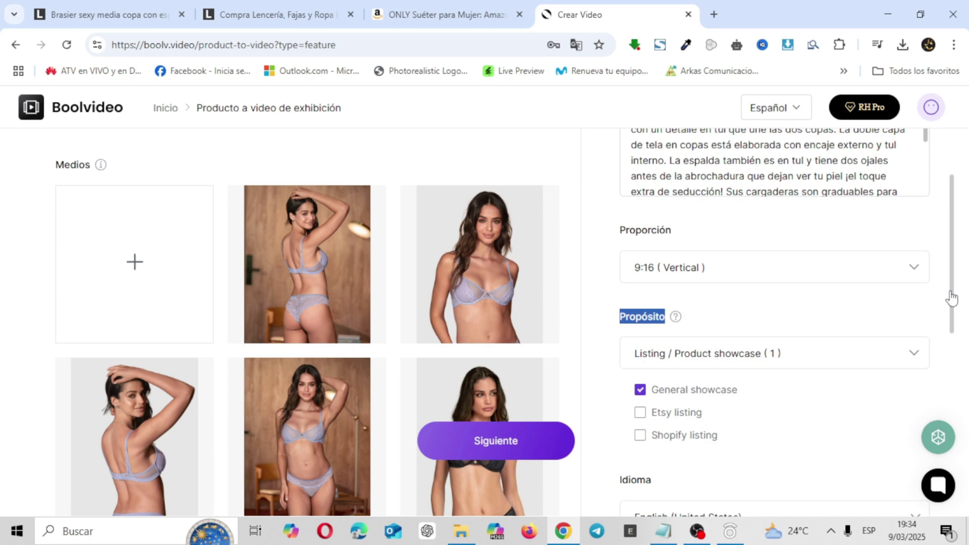
drag(954, 283, 958, 257)
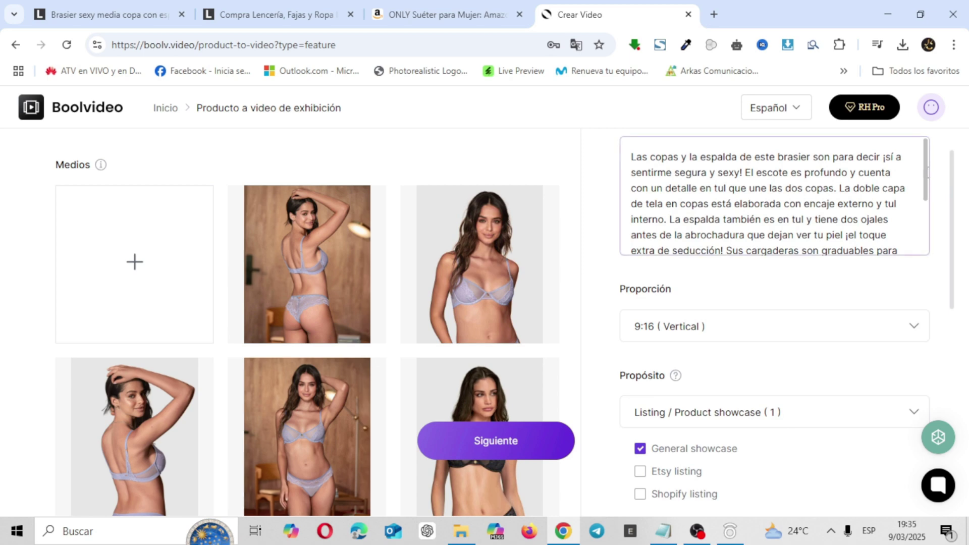
- Set the video language to Spanish (Mexico) and select Brand Kit as the brand kit
drag(928, 174, 958, 365)
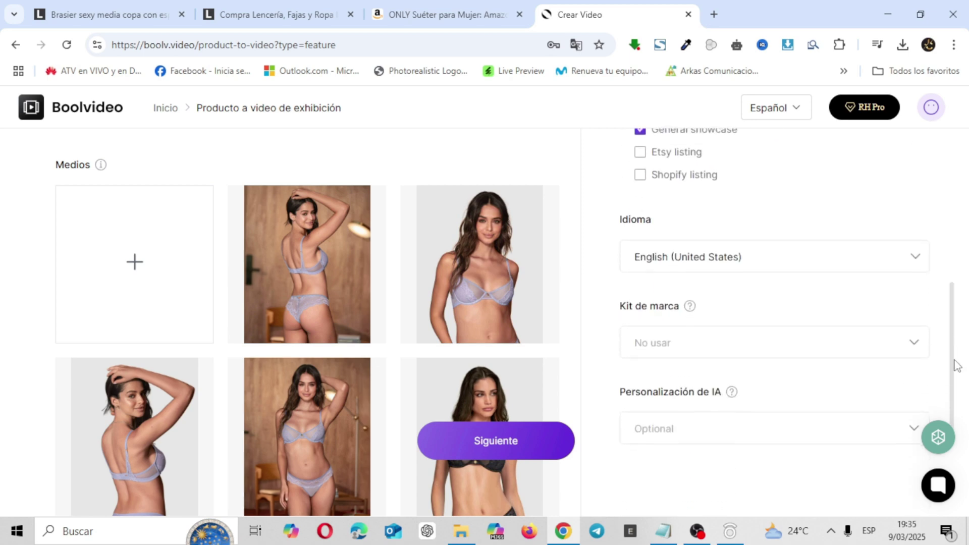
click(904, 262)
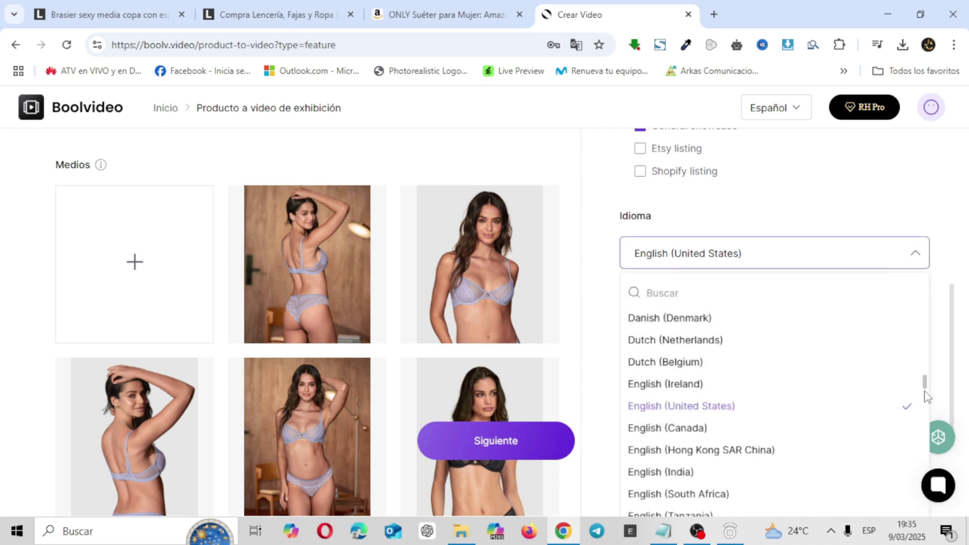
drag(926, 386, 940, 512)
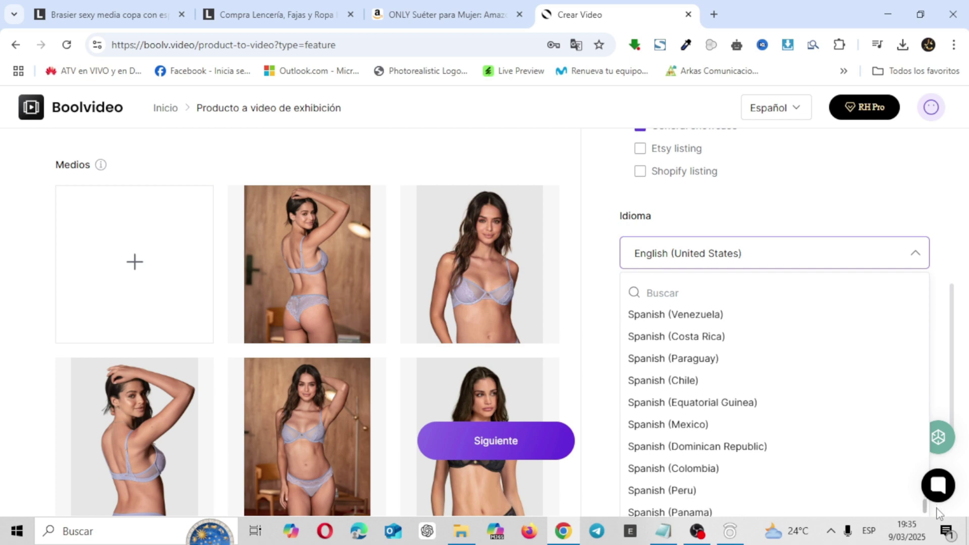
click(725, 436)
click(913, 341)
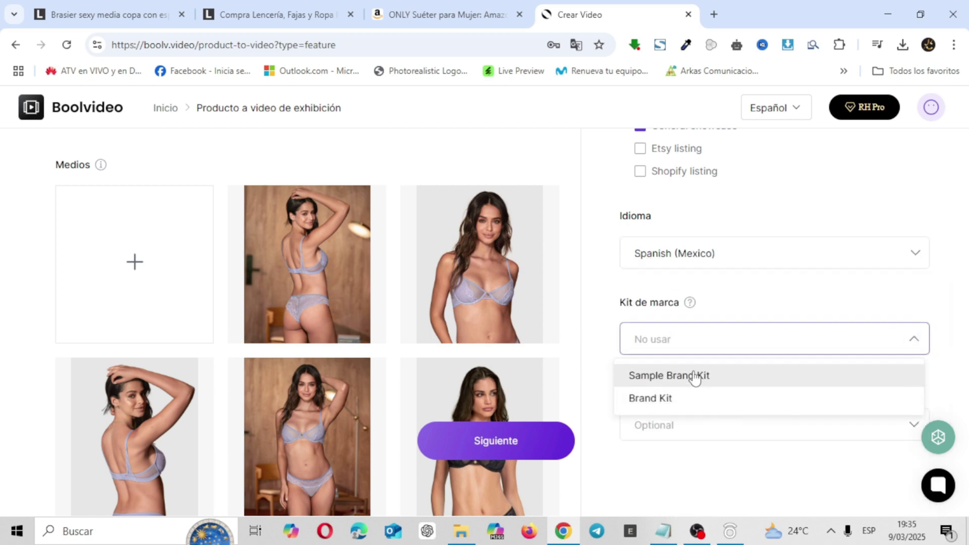
click(655, 402)
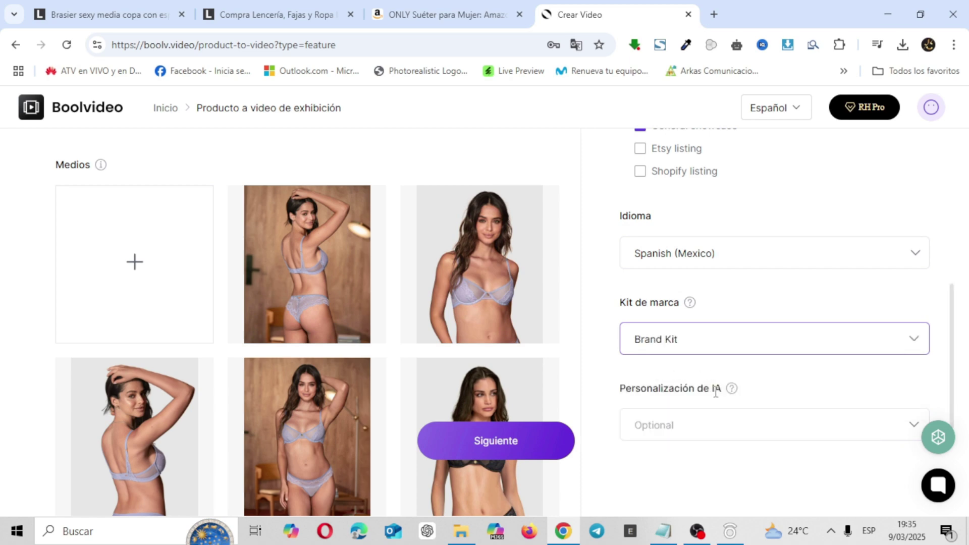
- Customize the AI personalization with stock video/image, automatic image background change and stickers, and continue to the style selection
mouse_move(732, 389)
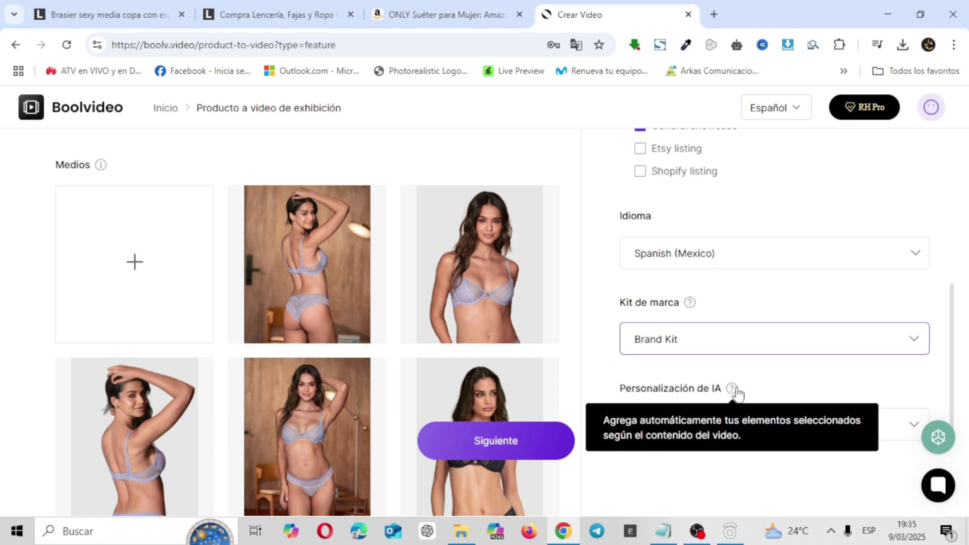
click(910, 427)
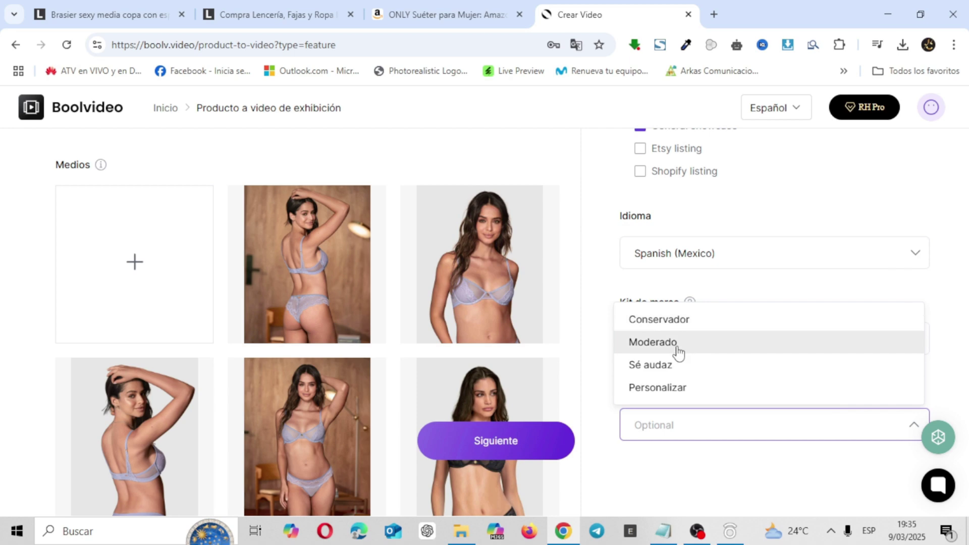
click(671, 399)
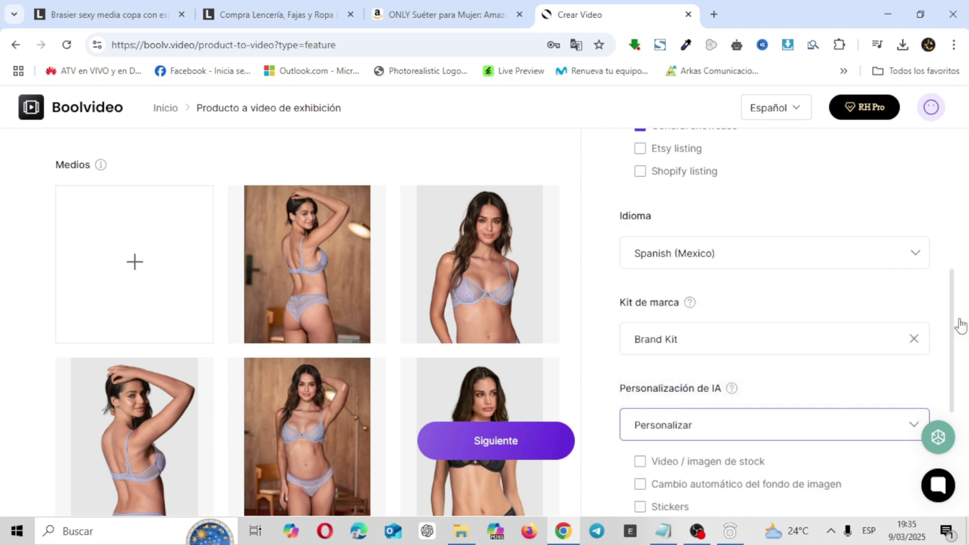
drag(955, 316, 962, 372)
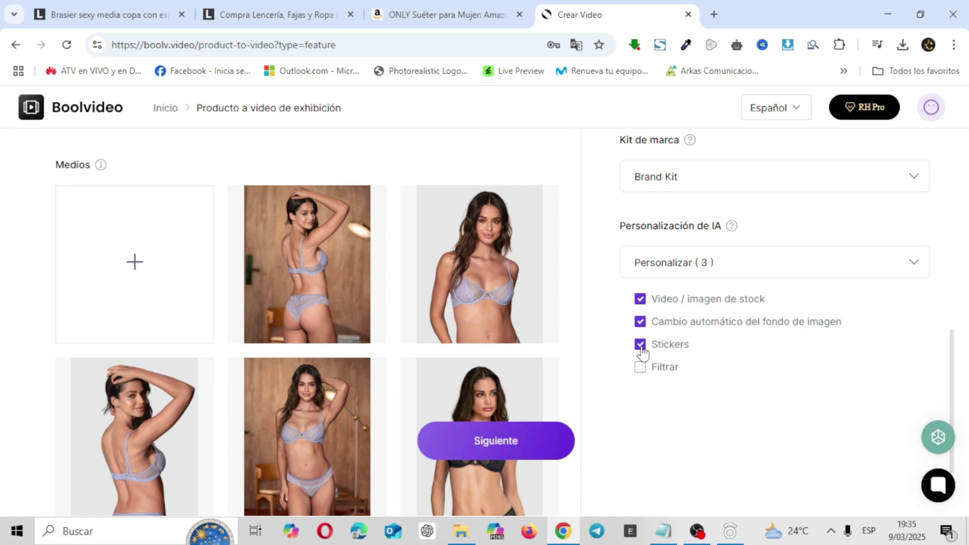
click(526, 442)
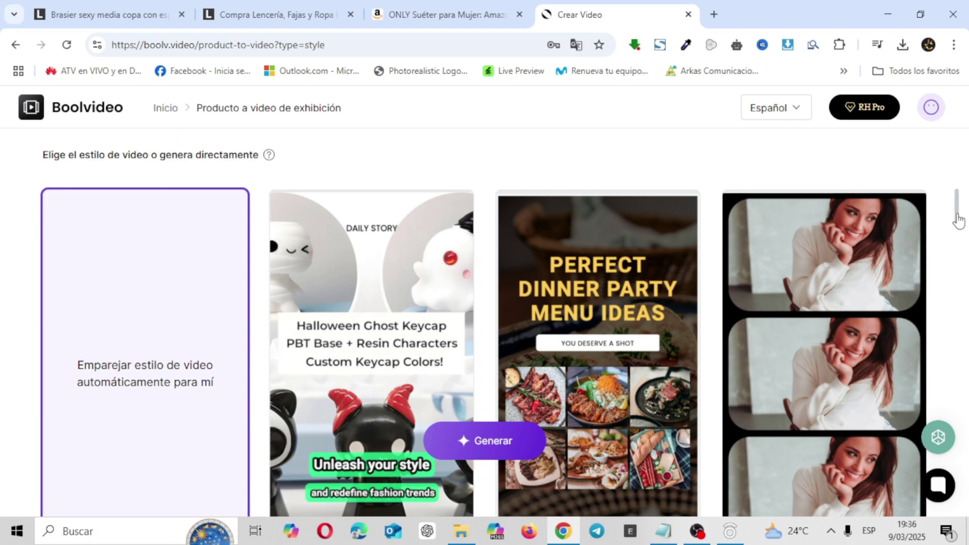
- Choose the video style with the woman's photo stacked in three rounded frames and generate the videos
mouse_move(958, 221)
mouse_down()
mouse_move(966, 486)
mouse_move(951, 329)
mouse_move(956, 207)
mouse_up()
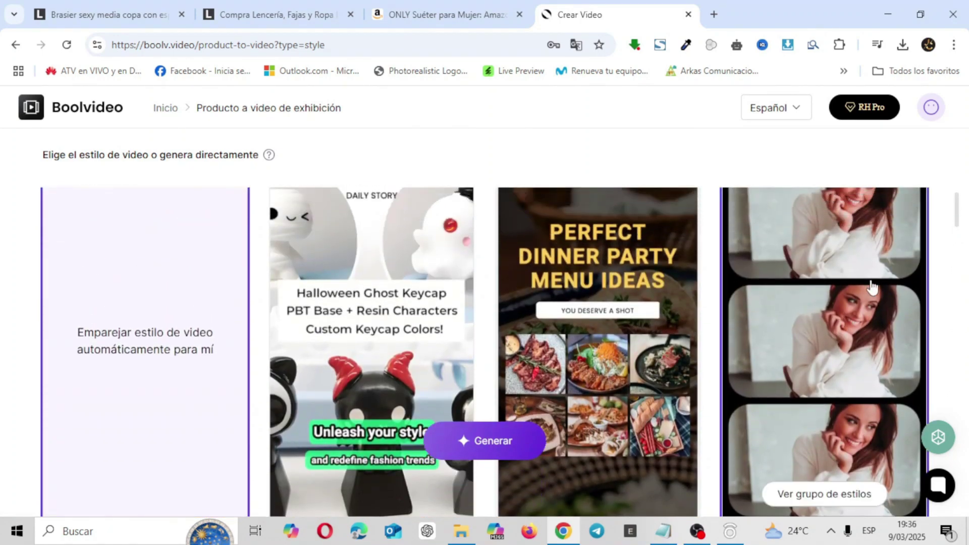
click(853, 289)
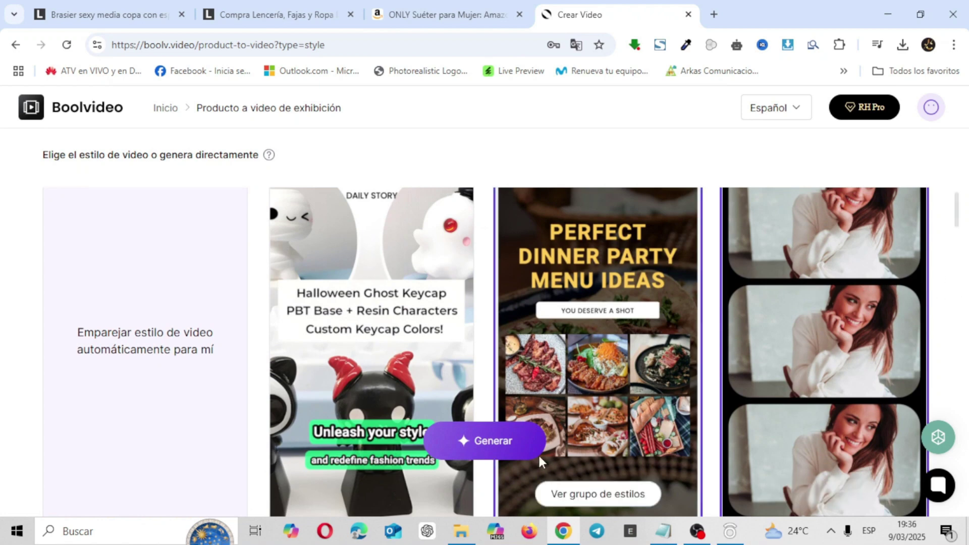
click(502, 448)
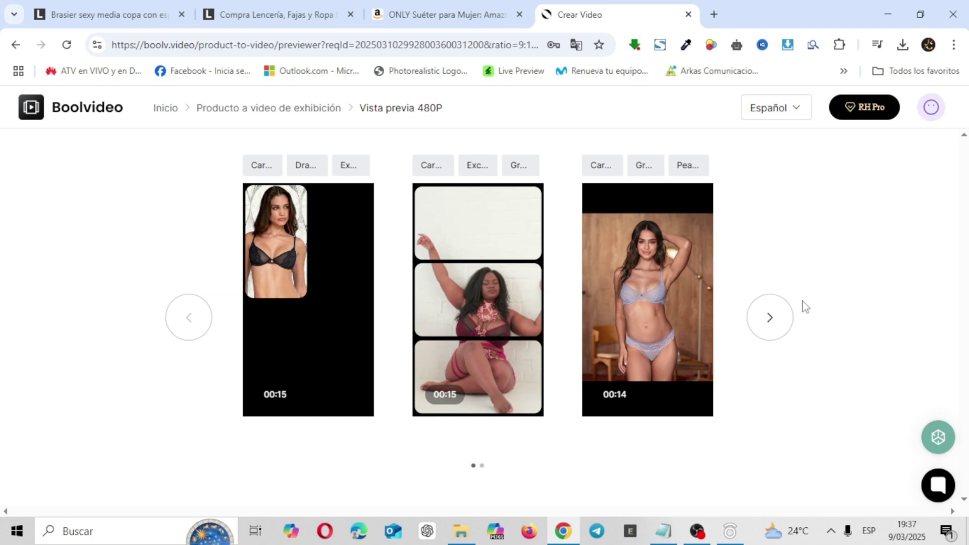
- Browse the generated 480P previews and play the first three videos to compare them
click(771, 318)
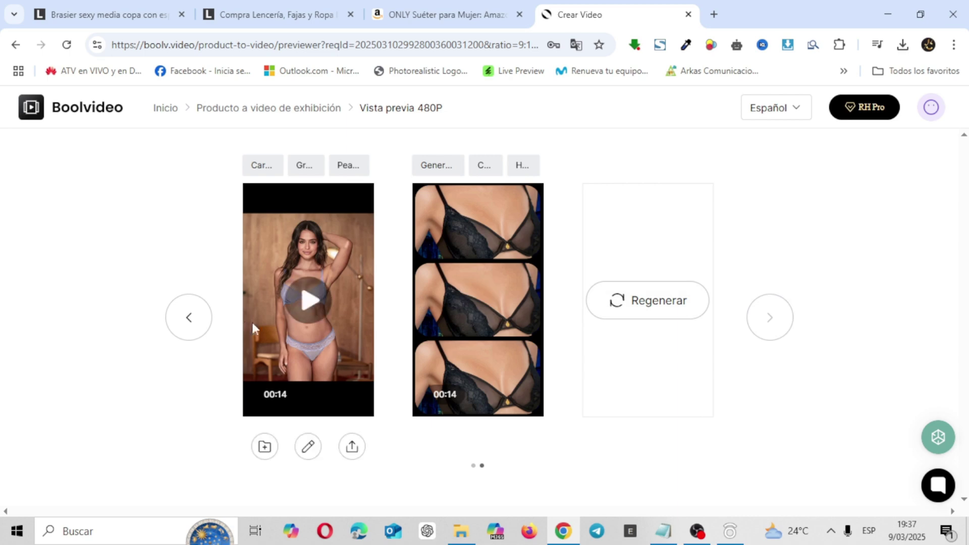
click(189, 318)
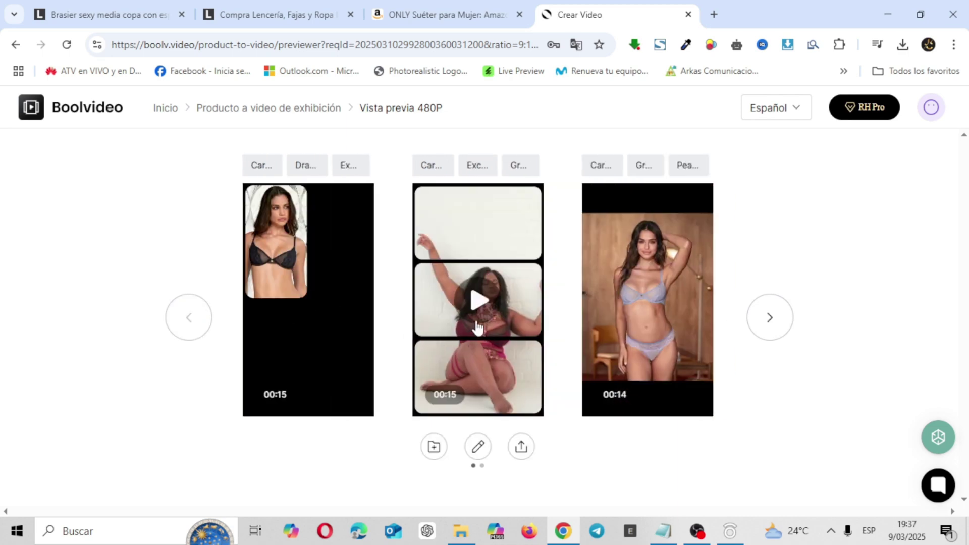
click(484, 303)
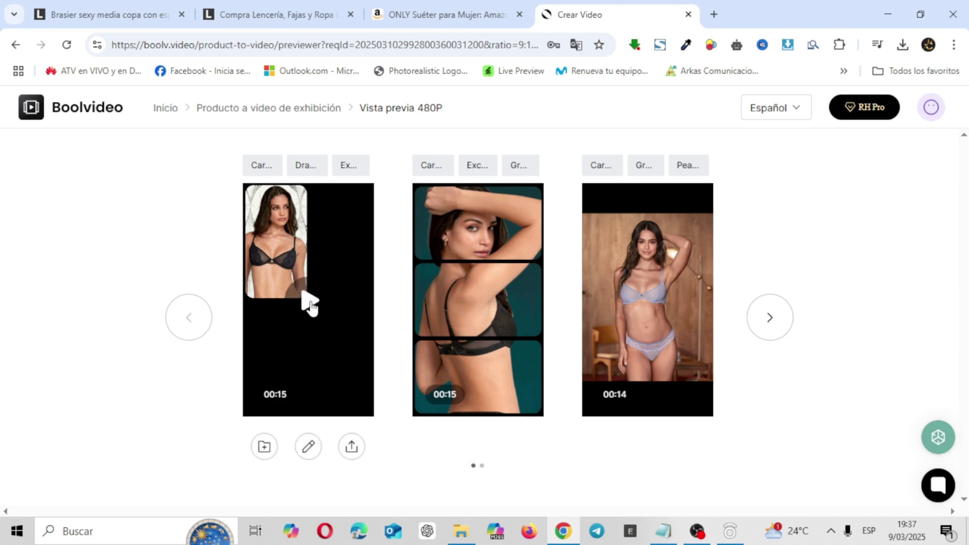
click(309, 302)
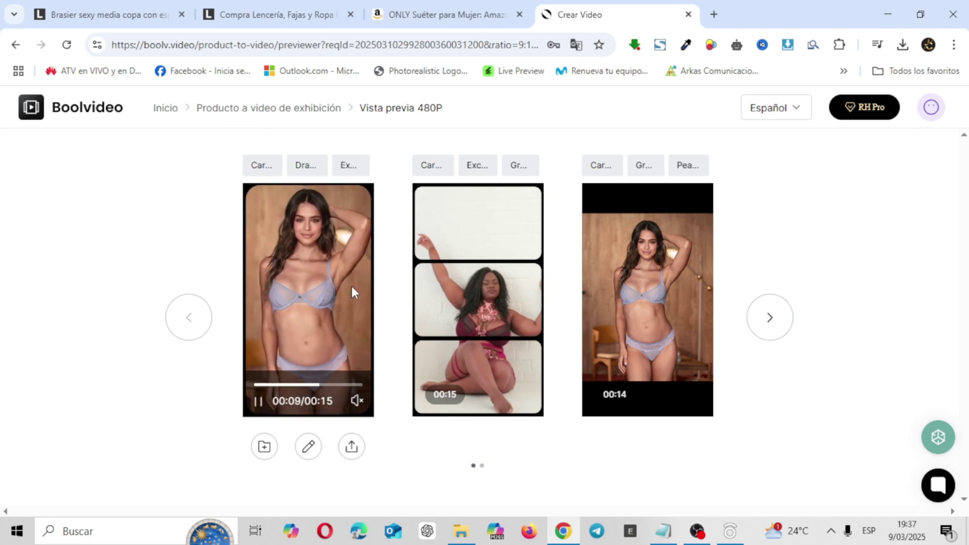
click(656, 320)
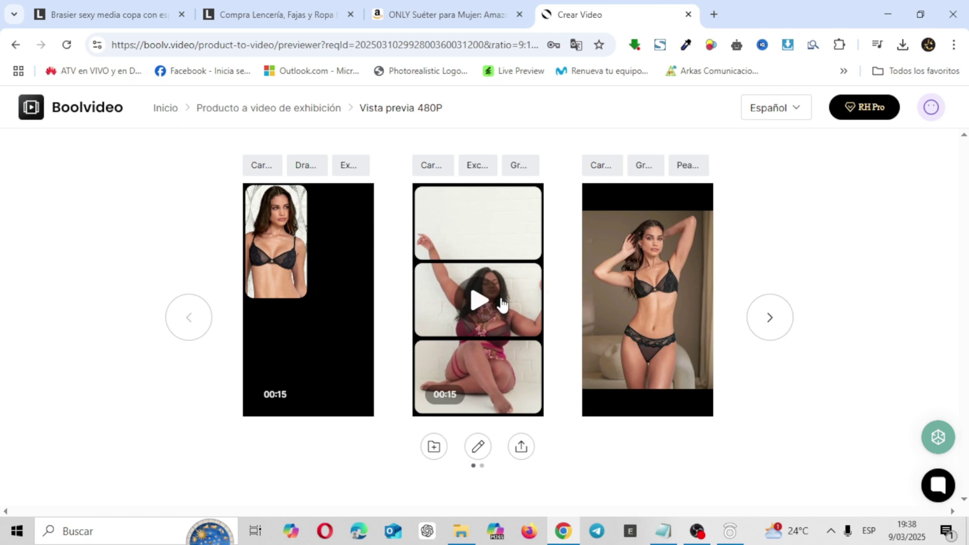
- Open the second preview, with three stacked frames, for editing and dismiss the translation prompt and the new draft notice
click(479, 448)
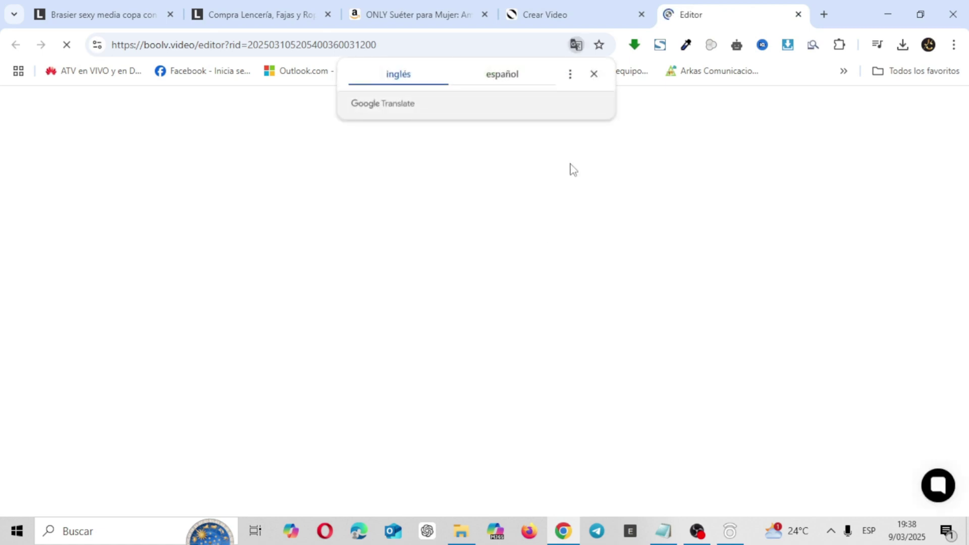
click(594, 74)
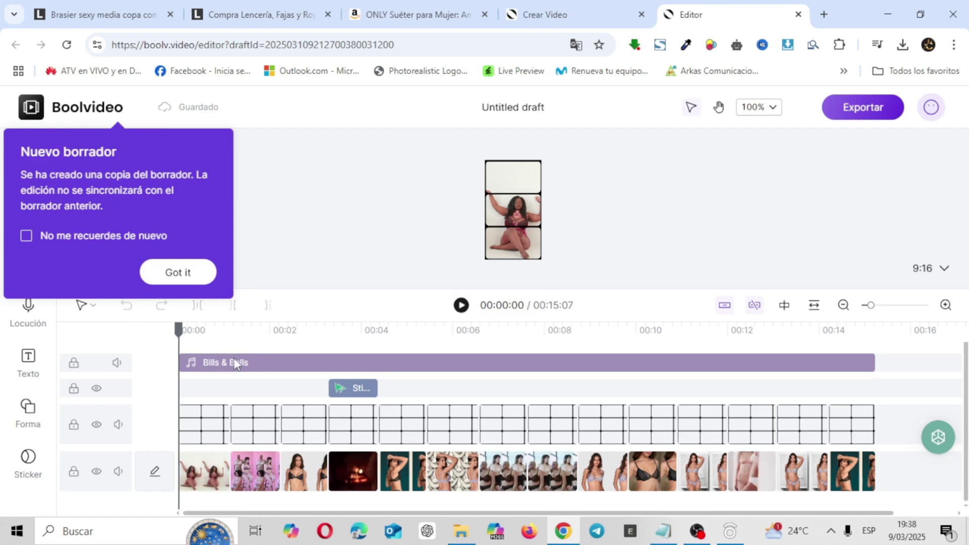
click(190, 280)
- Delete the Bills & Bells music track and the green arrow sticker over the fire clip
click(390, 369)
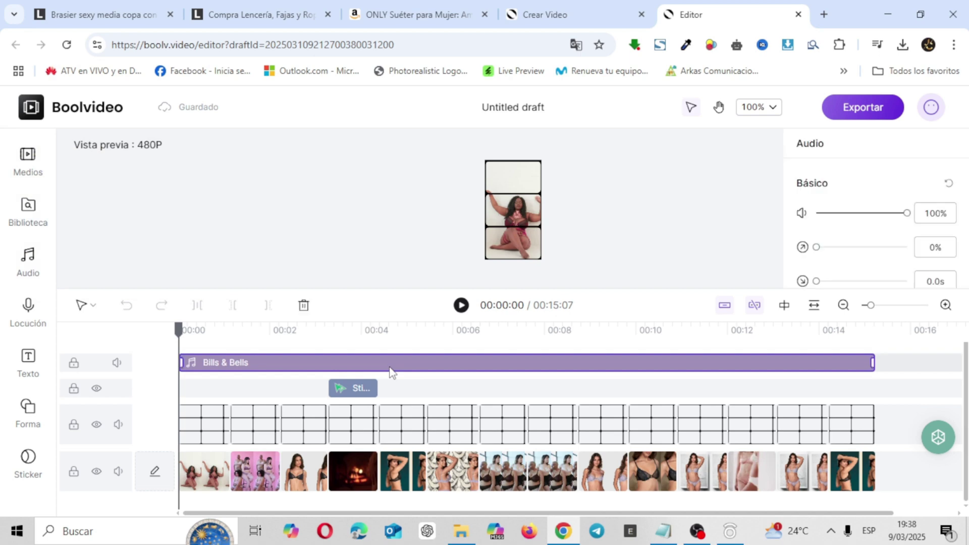
click(303, 305)
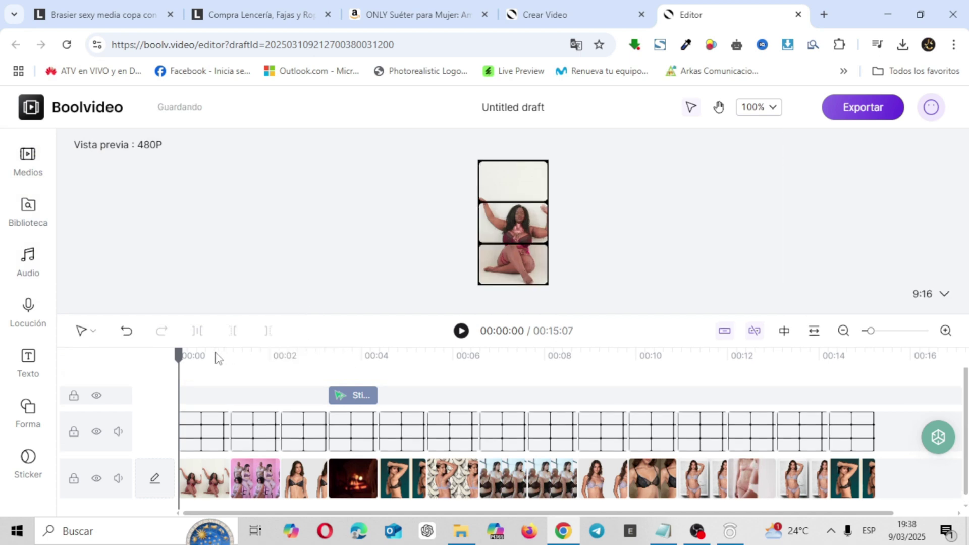
drag(179, 354, 348, 345)
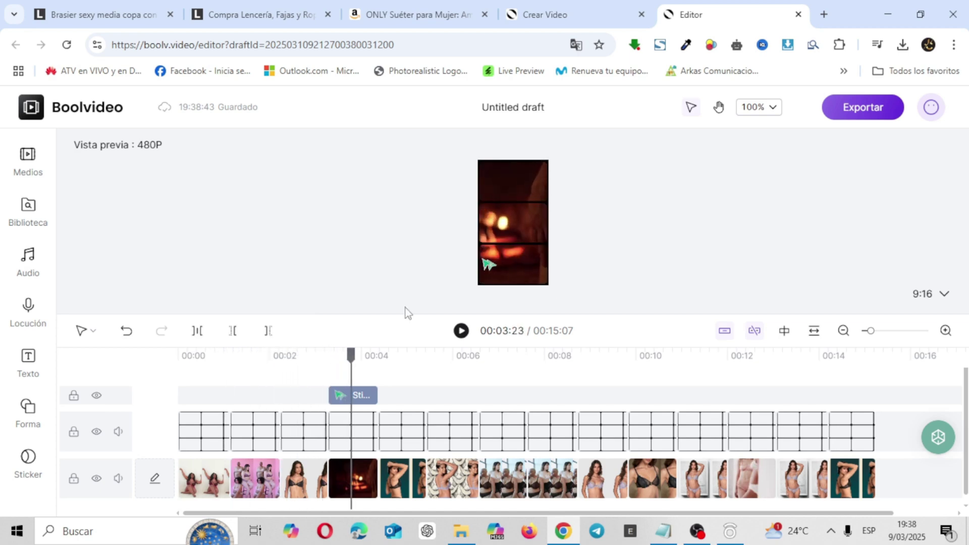
click(488, 264)
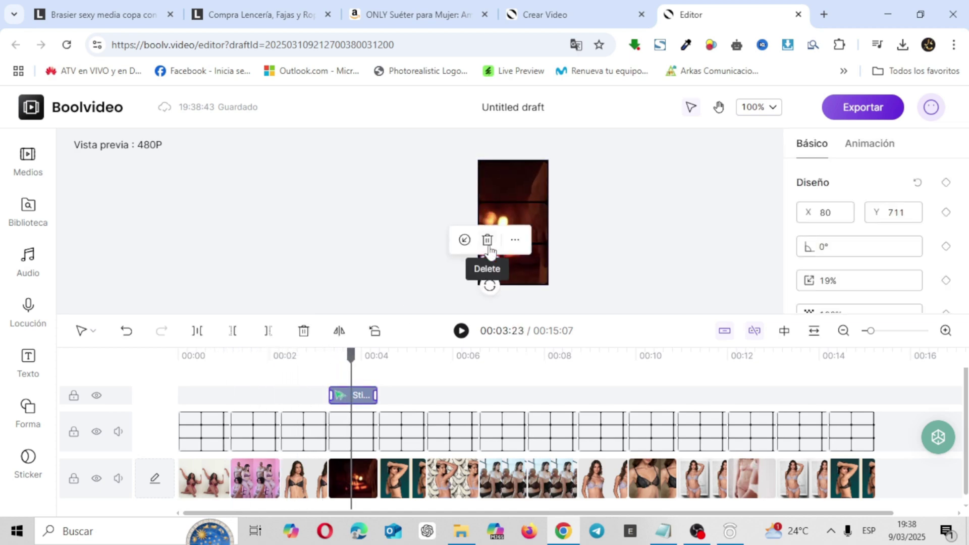
click(487, 239)
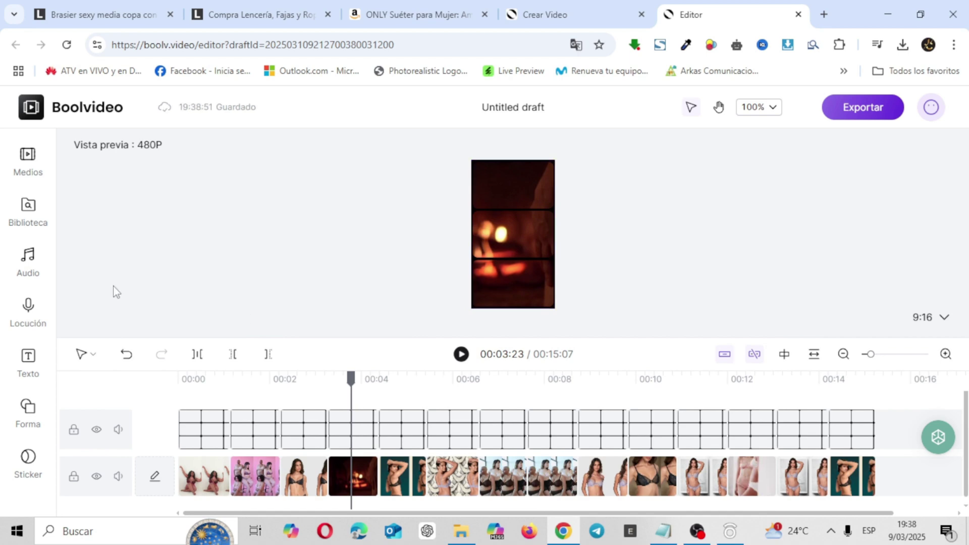
- Set the voiceover language to Spanish (Mexico) and the gender to Femenino
click(28, 315)
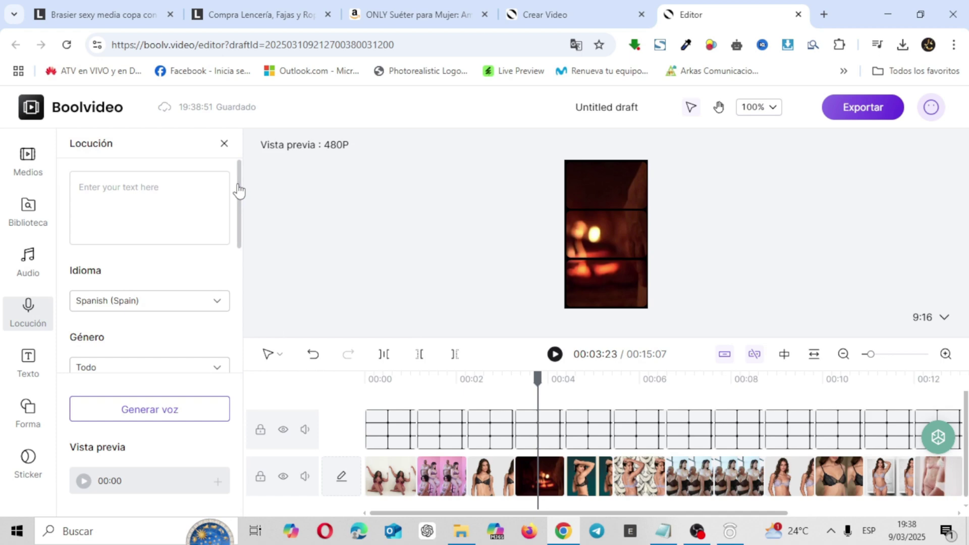
drag(239, 187, 239, 221)
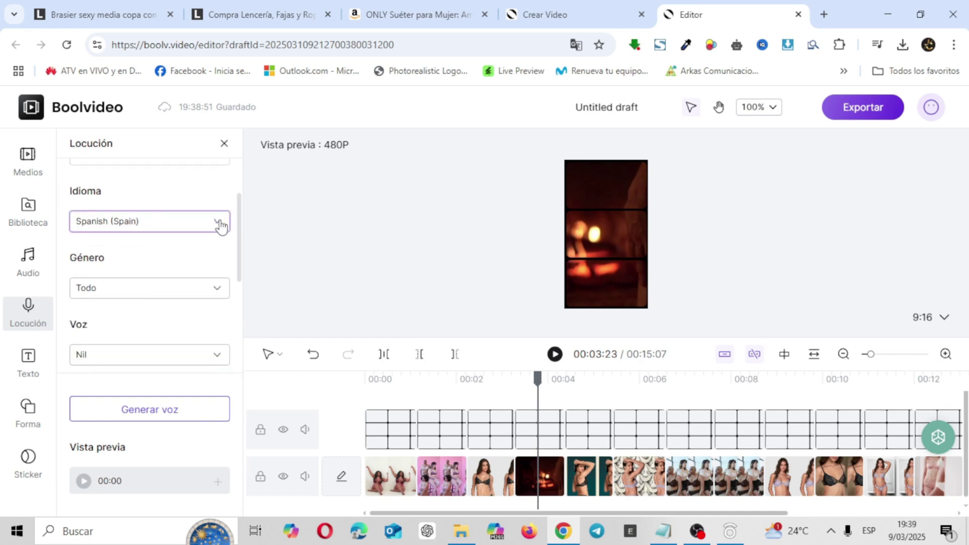
click(221, 226)
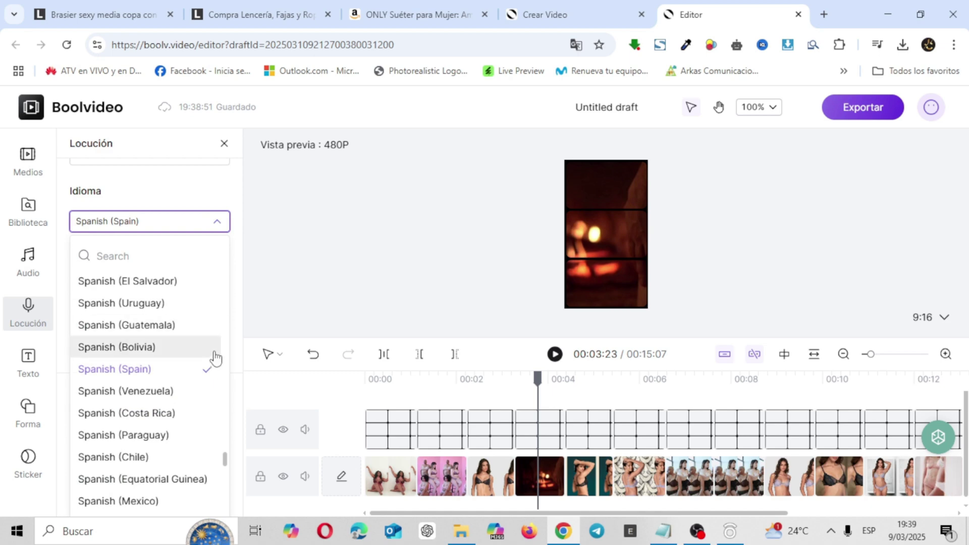
click(148, 502)
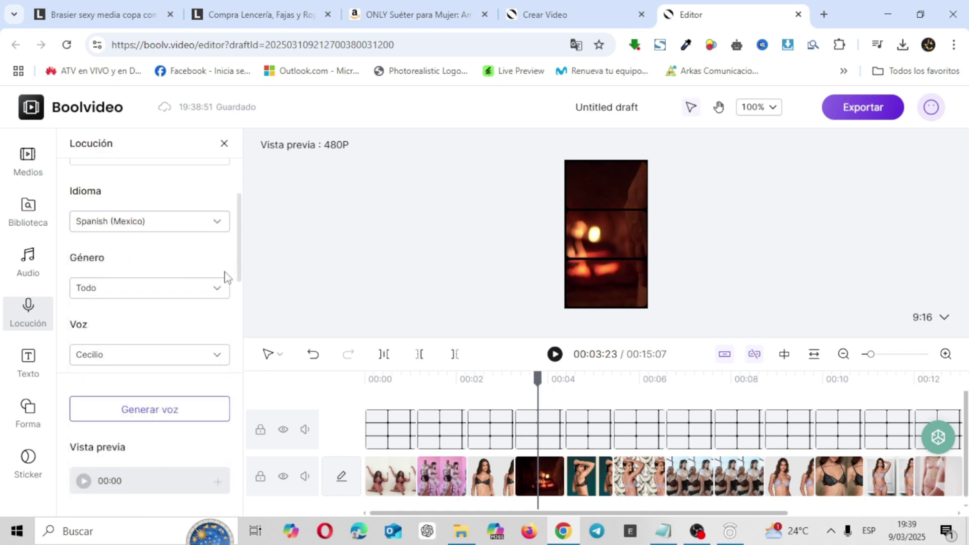
click(217, 297)
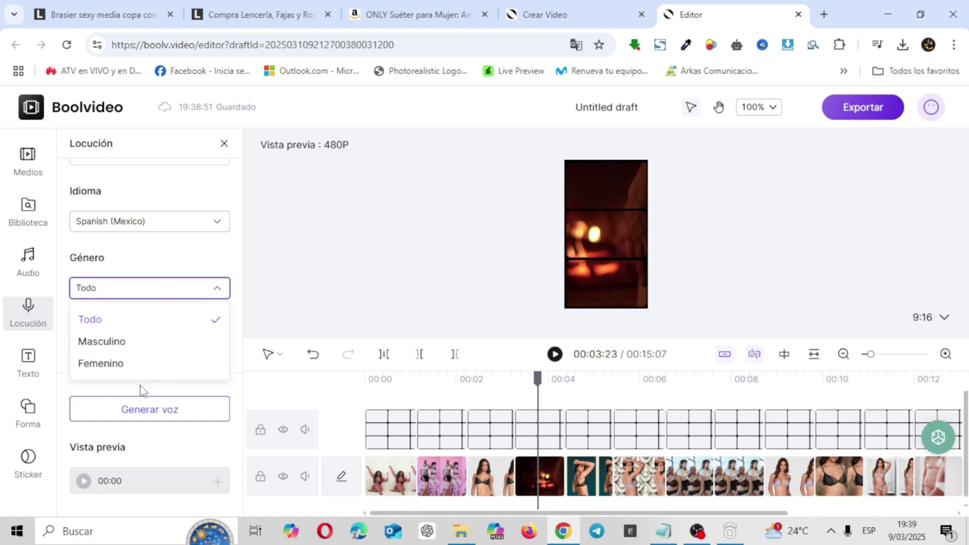
click(128, 373)
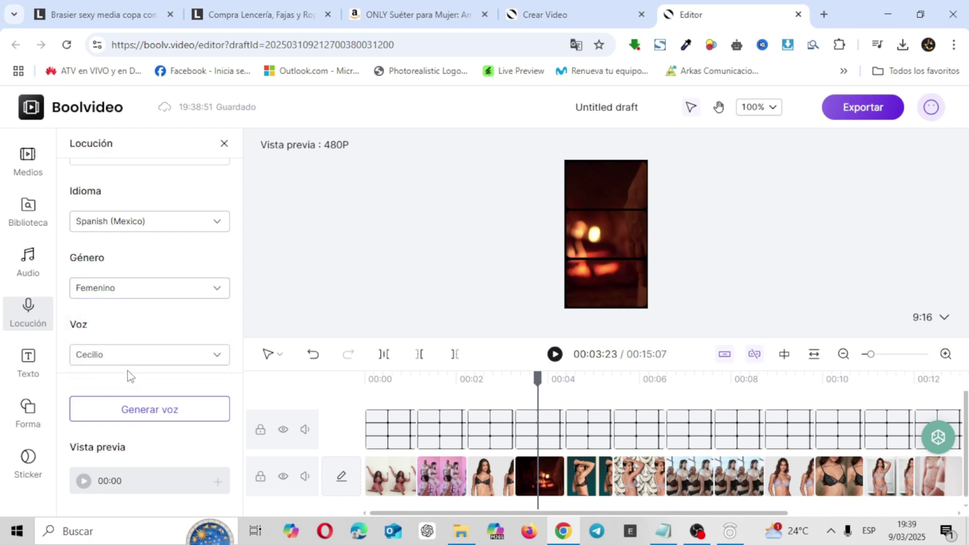
- Listen to several of the female voice samples, including Nuria, Carlota and Beatriz, and choose Nuria for the voiceover
click(216, 363)
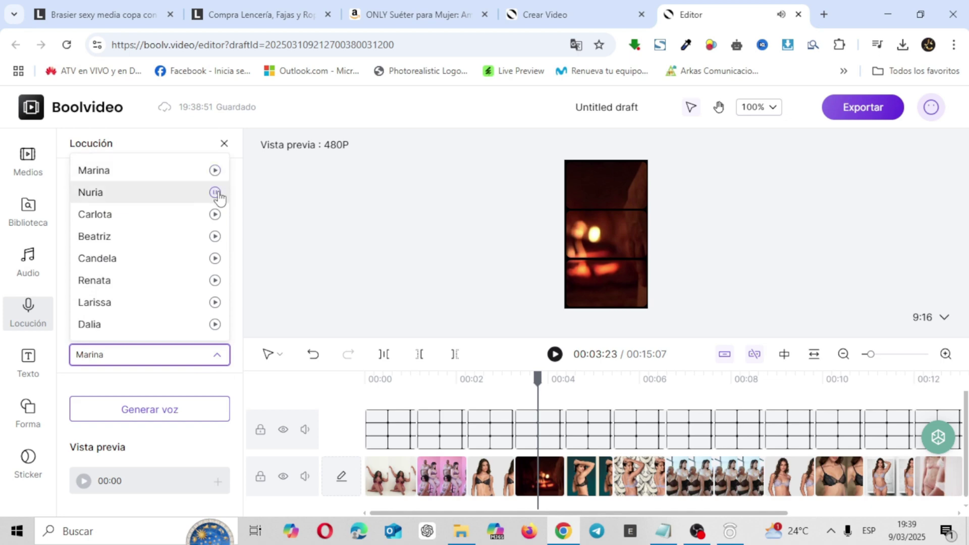
click(215, 215)
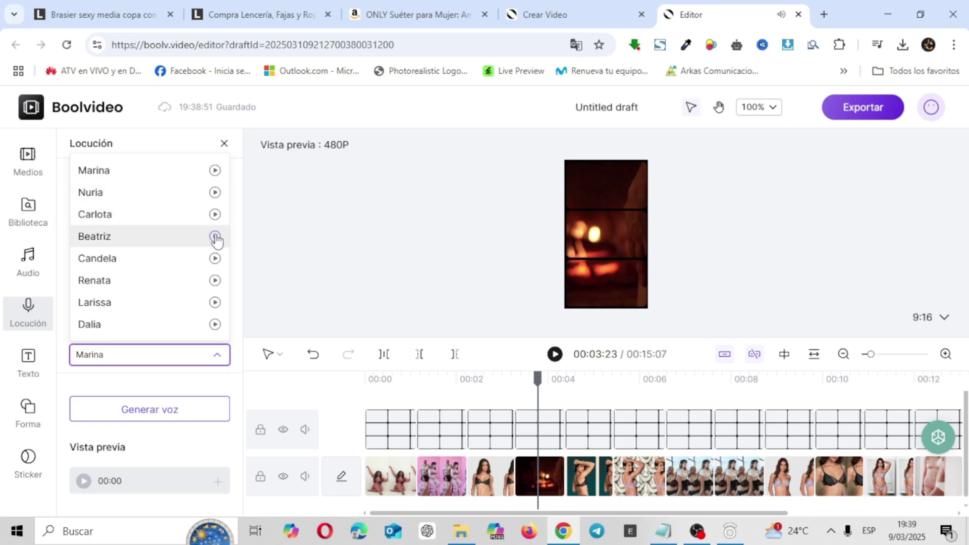
click(150, 197)
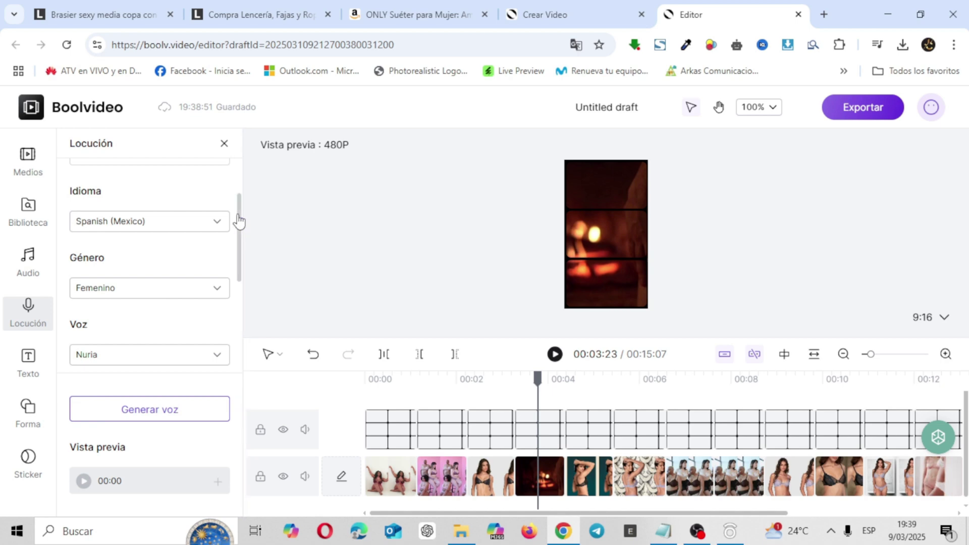
- Copy the feature bullets from "Copas en tul y encaje" through "cada centímetro del bra!" on the Leonisa product page
scroll(238, 197, up, 2)
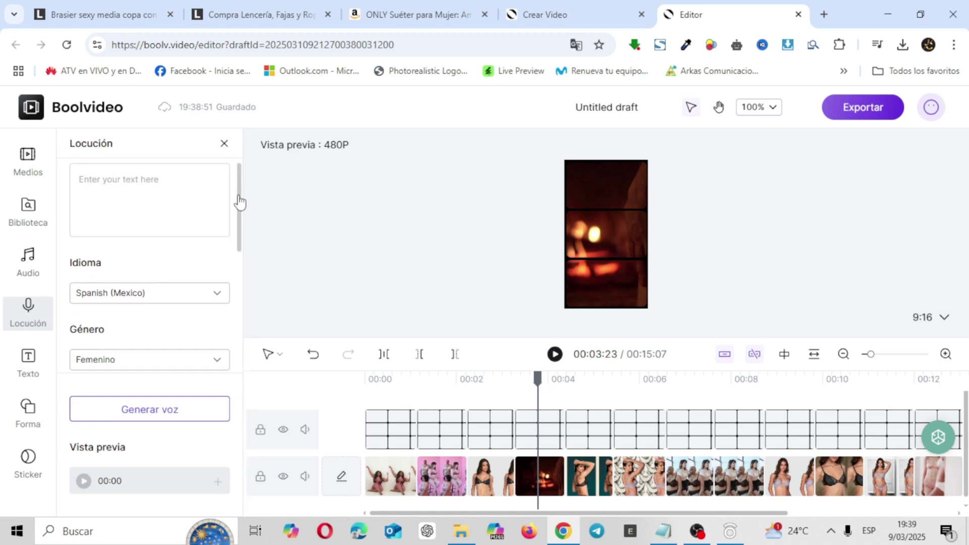
click(154, 186)
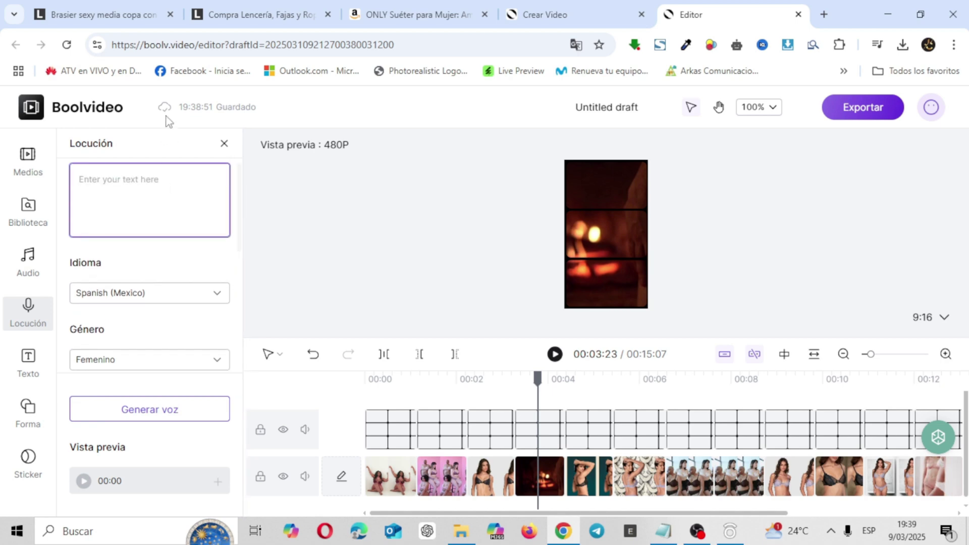
click(232, 4)
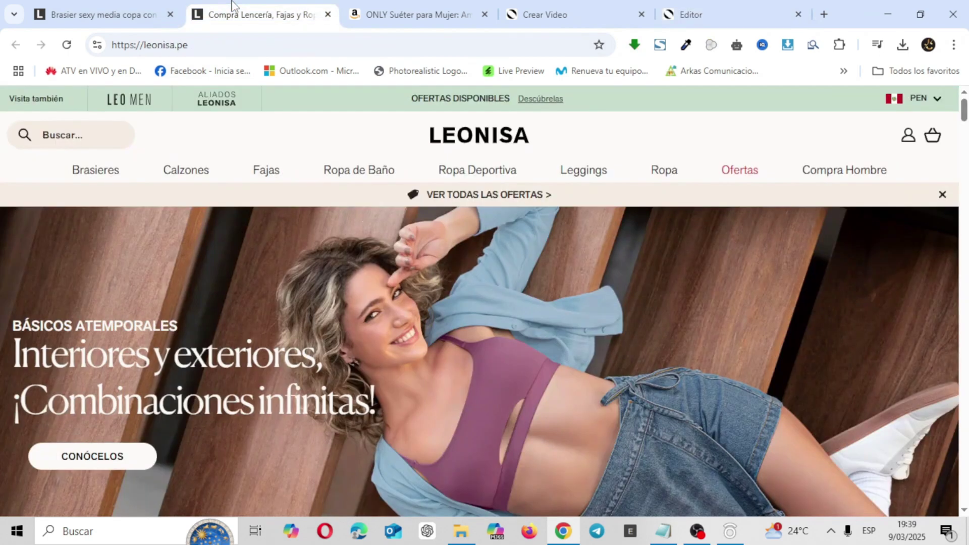
click(104, 14)
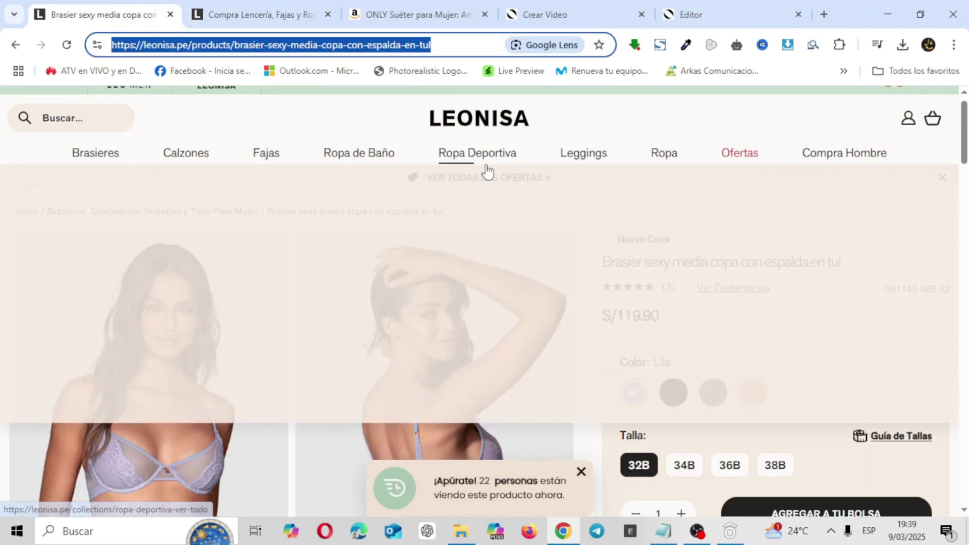
click(758, 384)
scroll(757, 384, down, 5)
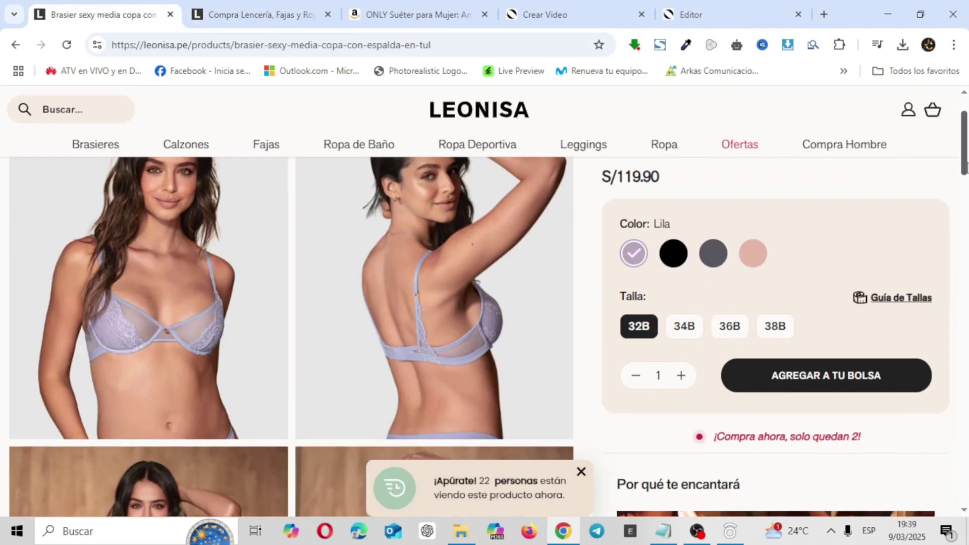
scroll(777, 333, down, 8)
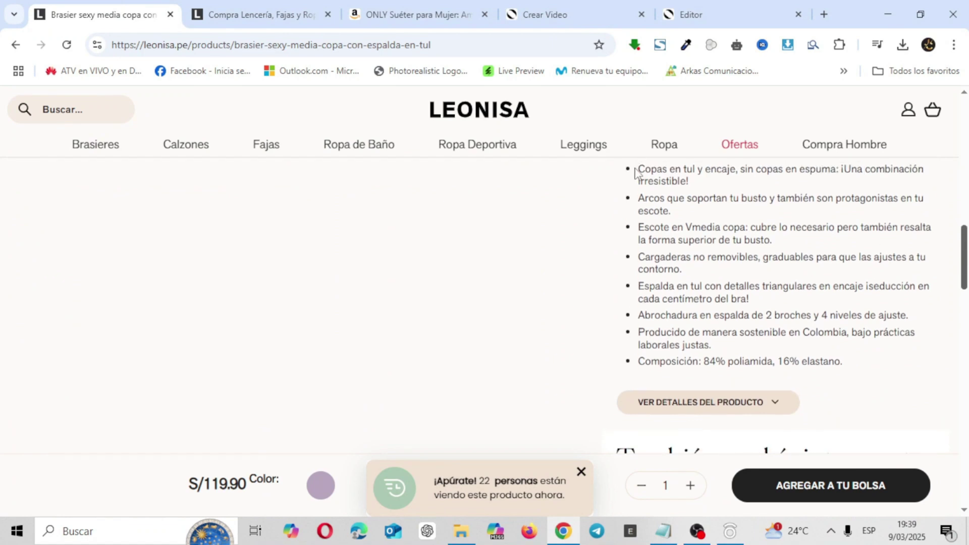
drag(638, 172, 761, 303)
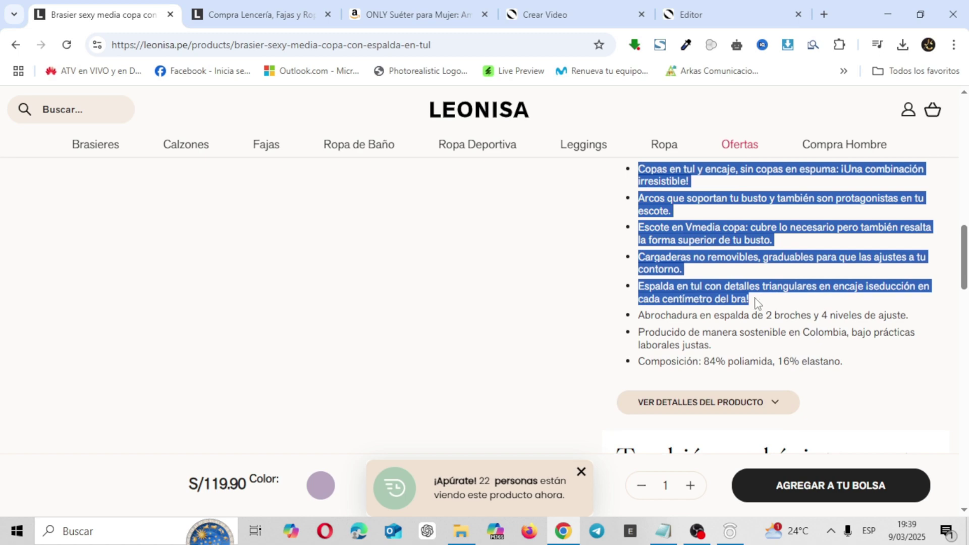
right_click(755, 303)
click(727, 315)
- Paste the copied features into the editor's voiceover script, join the last bullet to the preceding line, and generate the voice
click(708, 4)
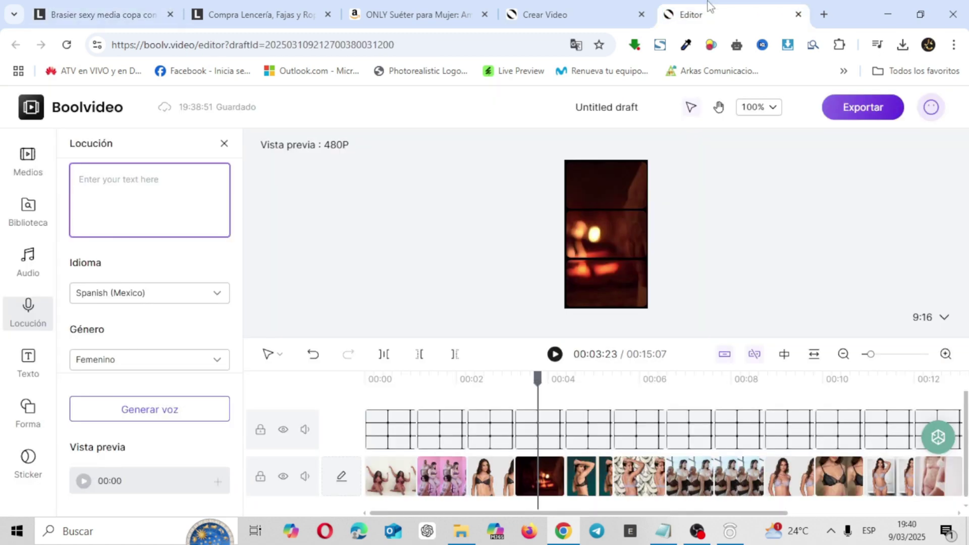
key(ctrl+v)
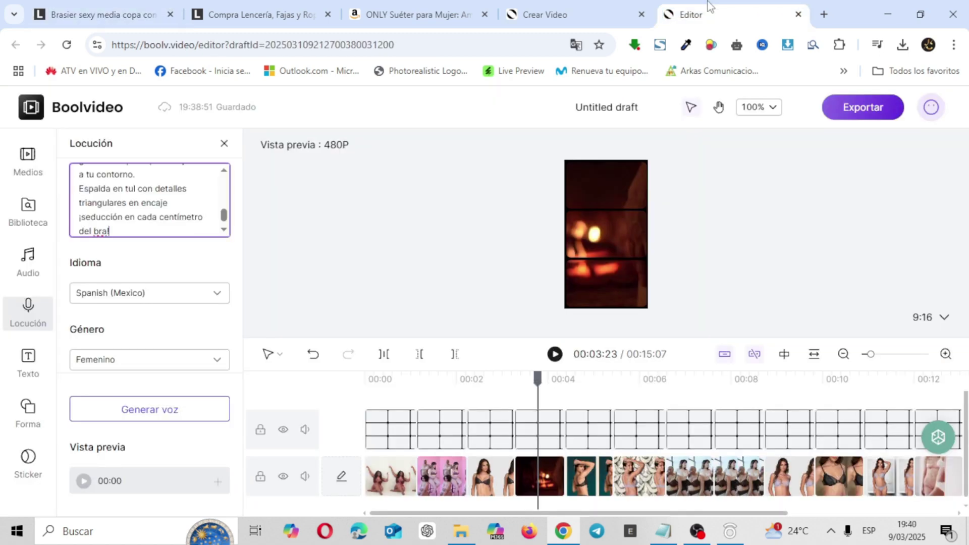
click(79, 188)
key(BackSpace)
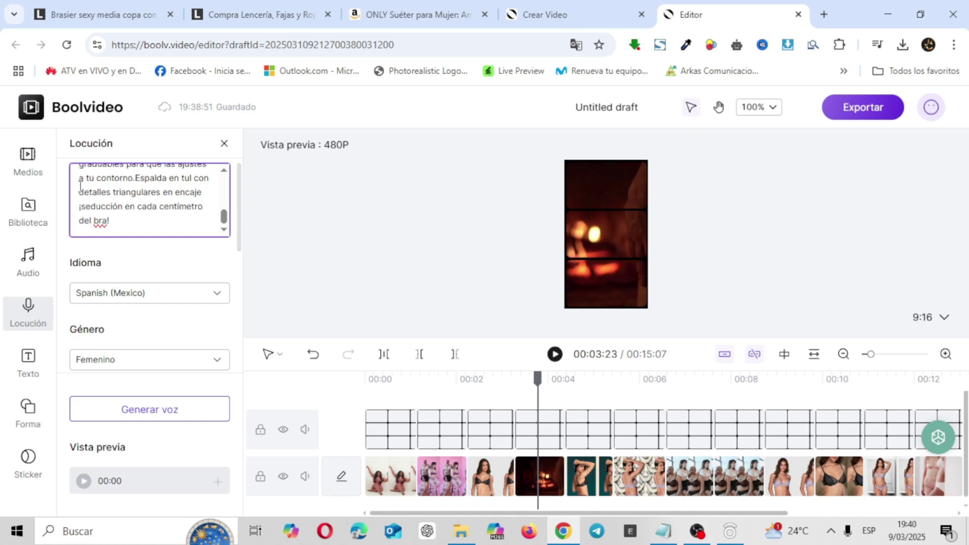
click(150, 409)
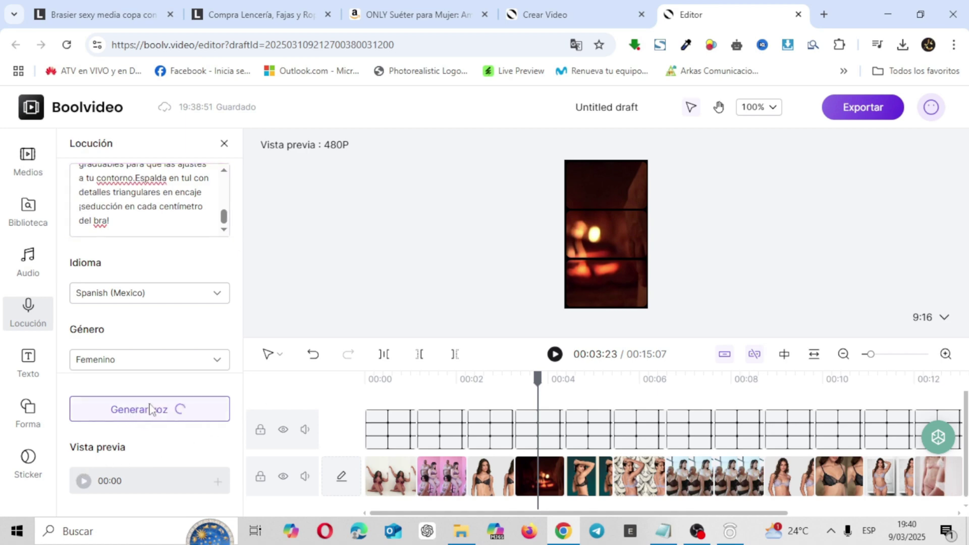
- Preview the generated voice and add it at the very start of the timeline, playing the draft to check it
click(86, 480)
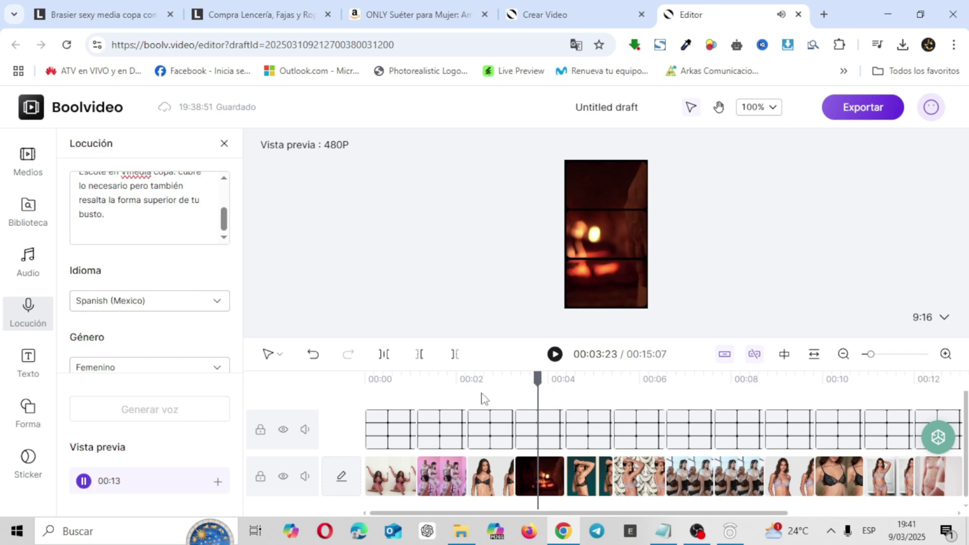
drag(538, 380, 368, 393)
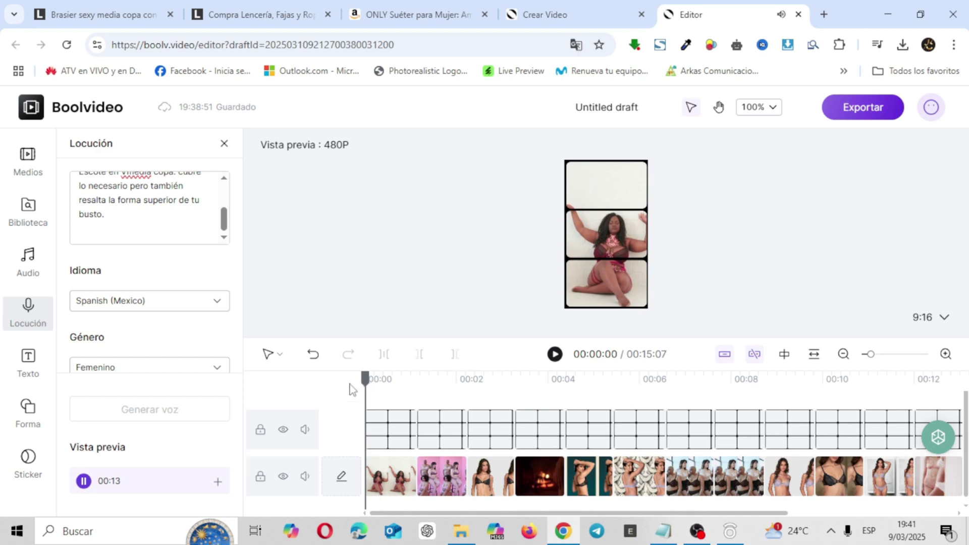
click(83, 482)
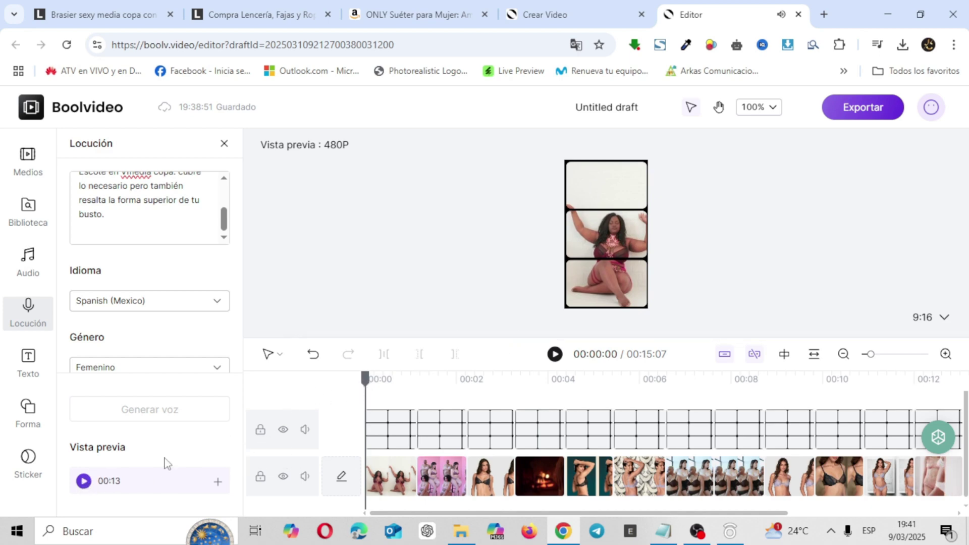
click(217, 485)
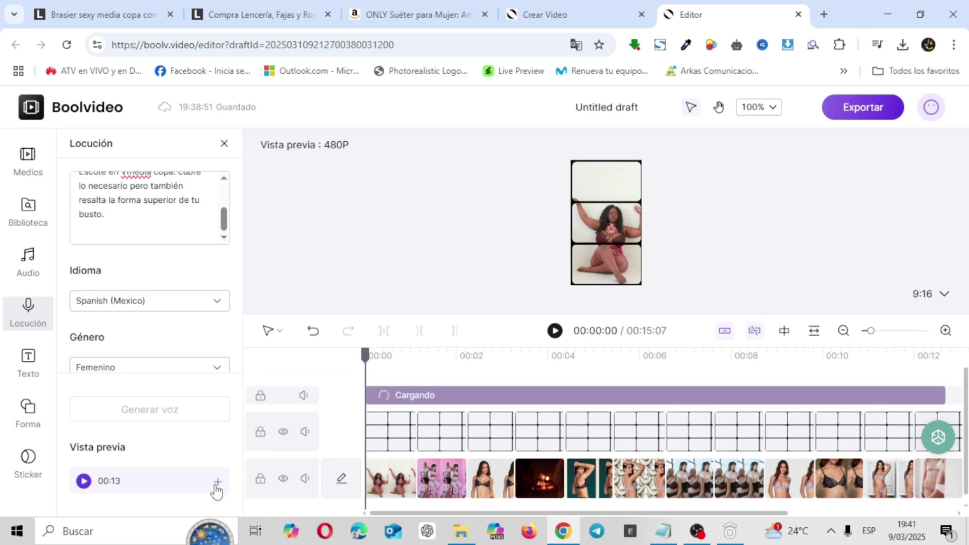
click(556, 331)
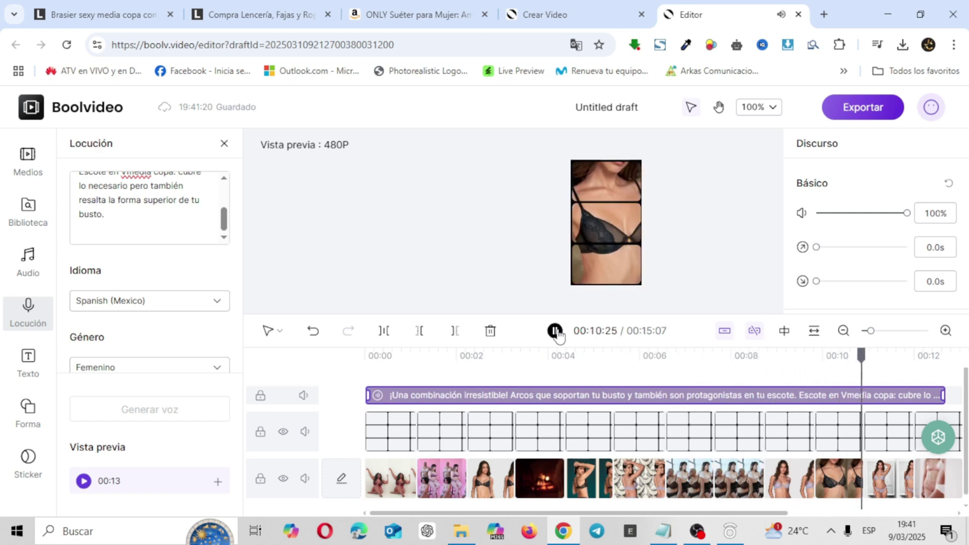
click(556, 331)
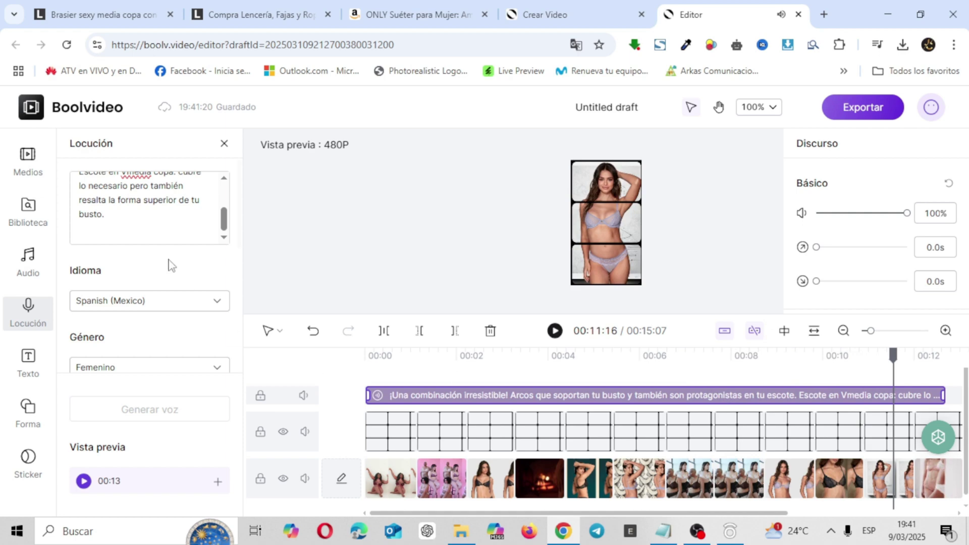
- Add the pink "I love it" styled text near the start of the timeline, at 00:00:04
click(35, 359)
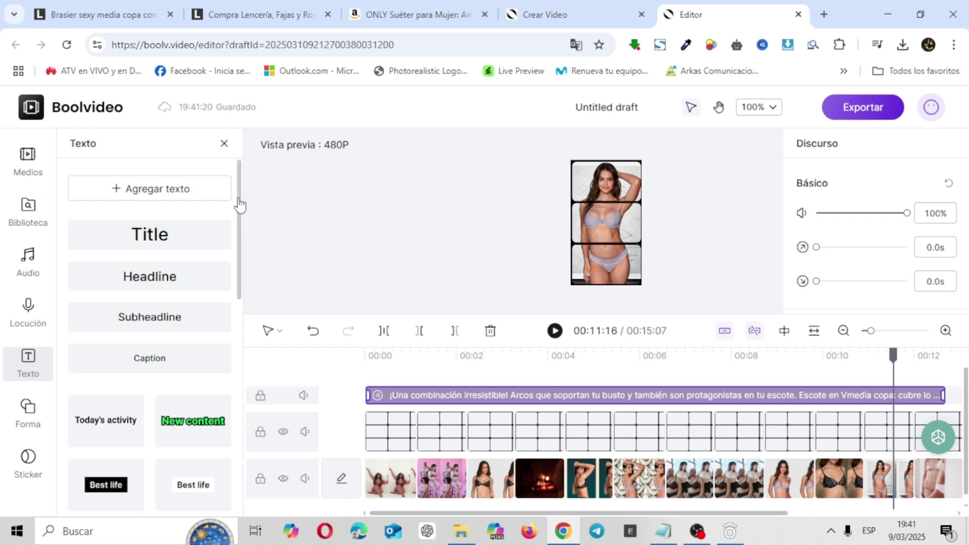
drag(239, 204, 251, 265)
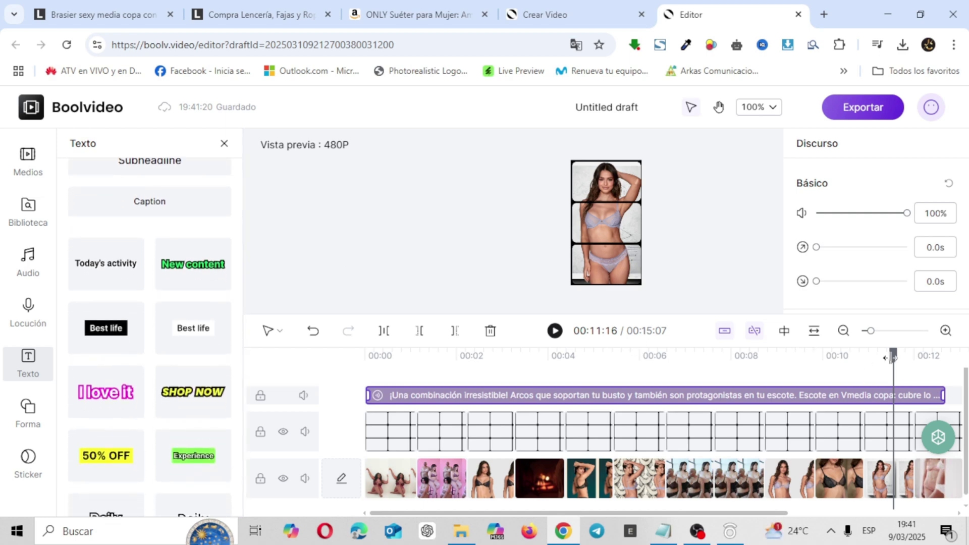
drag(892, 358, 372, 373)
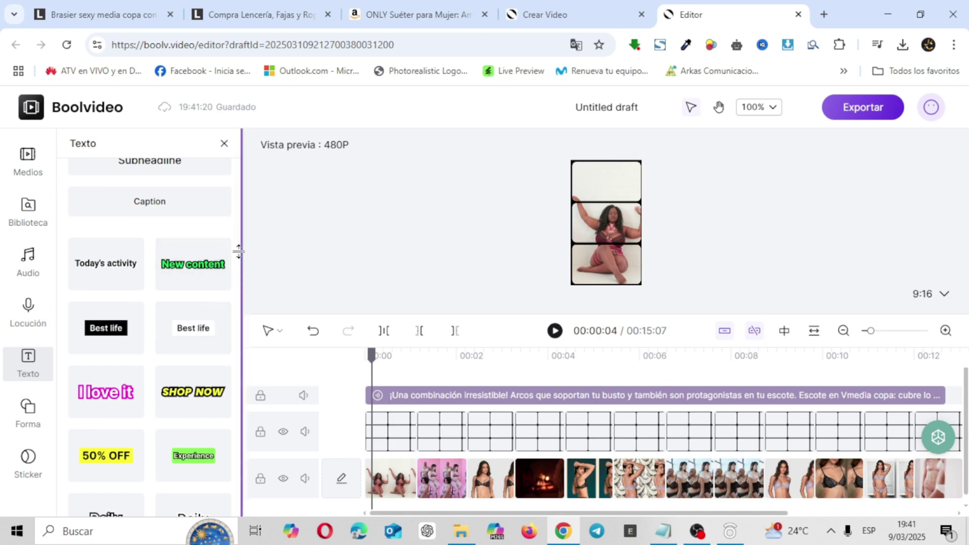
drag(239, 256, 229, 303)
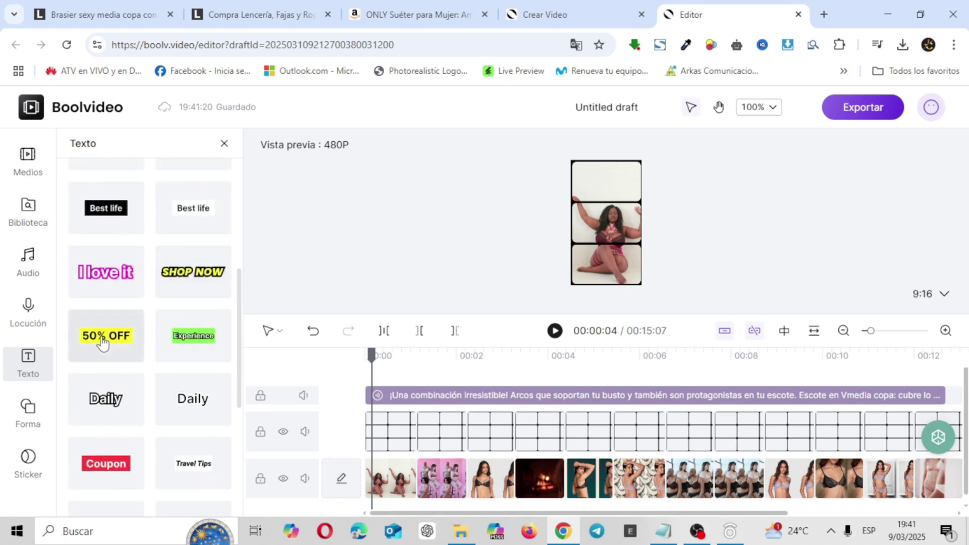
click(112, 271)
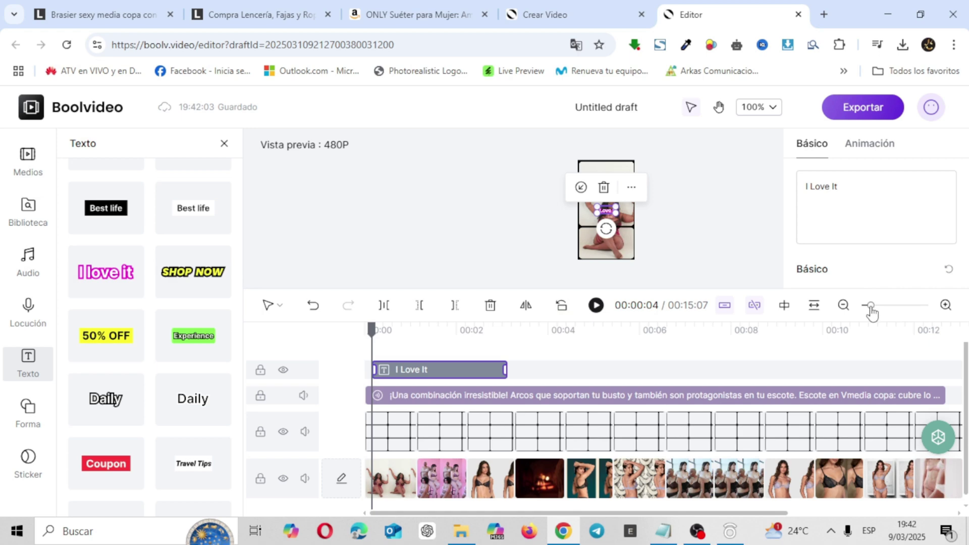
- Replace the "I Love It" text with "Brasier sexy", copied from the product title on the Leonisa page
drag(870, 306, 883, 306)
click(844, 191)
drag(845, 191, 808, 184)
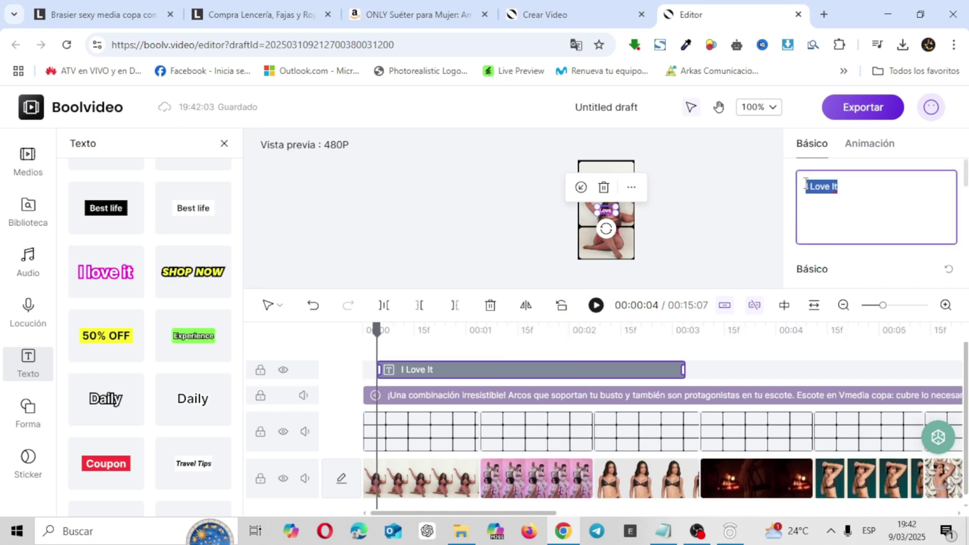
click(113, 12)
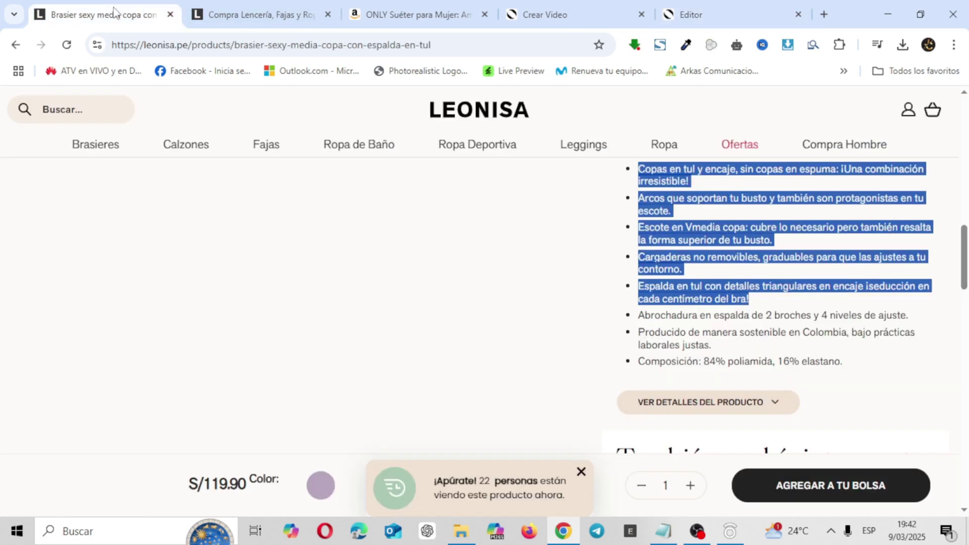
scroll(485, 303, up, 15)
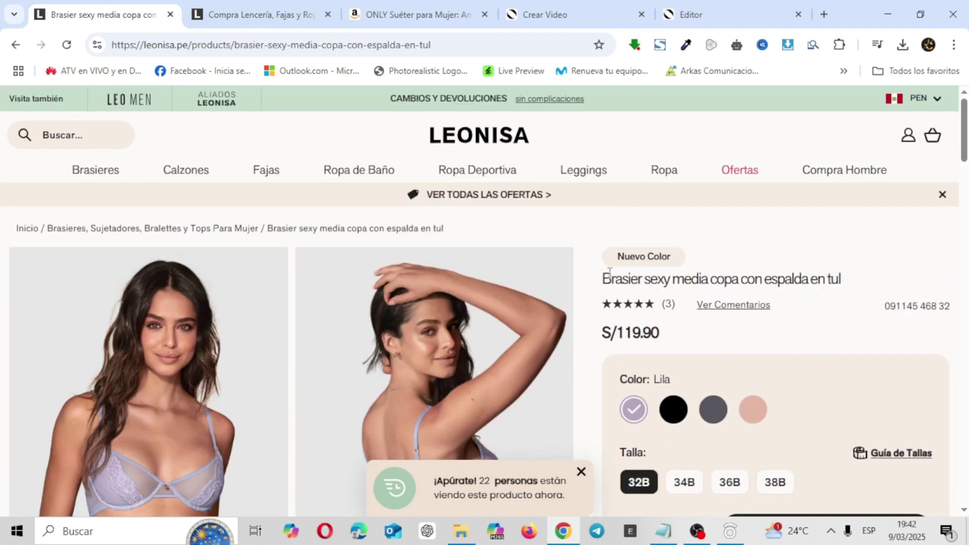
drag(604, 275, 673, 277)
right_click(673, 280)
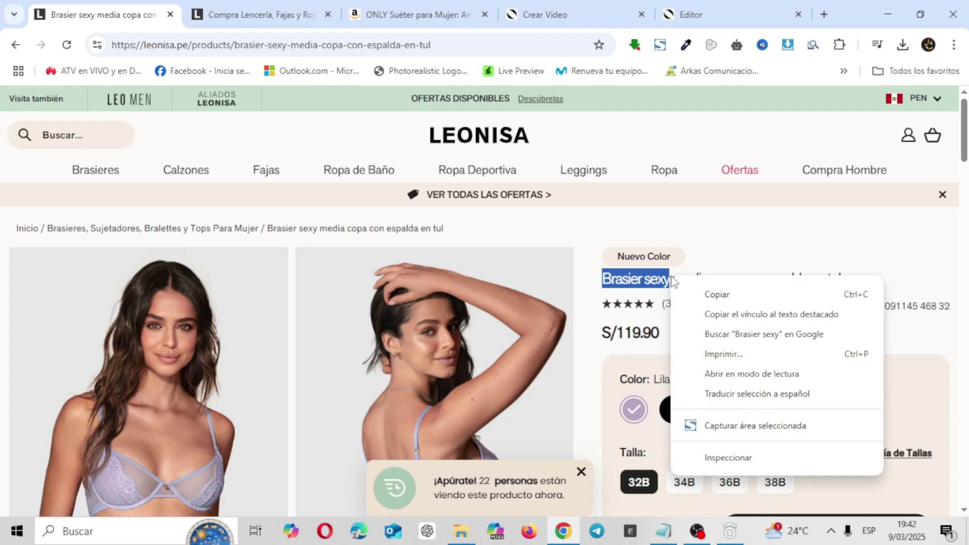
click(726, 296)
click(712, 11)
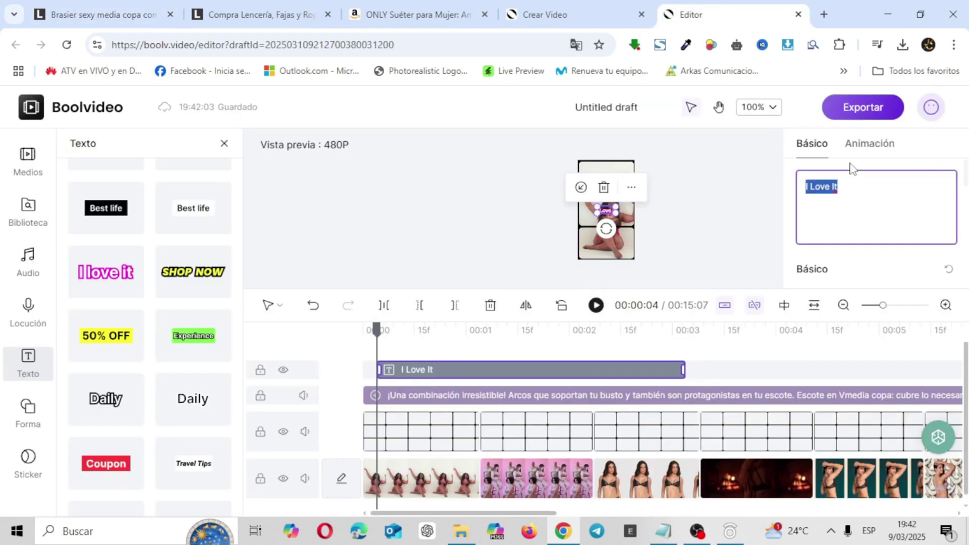
key(ctrl+v)
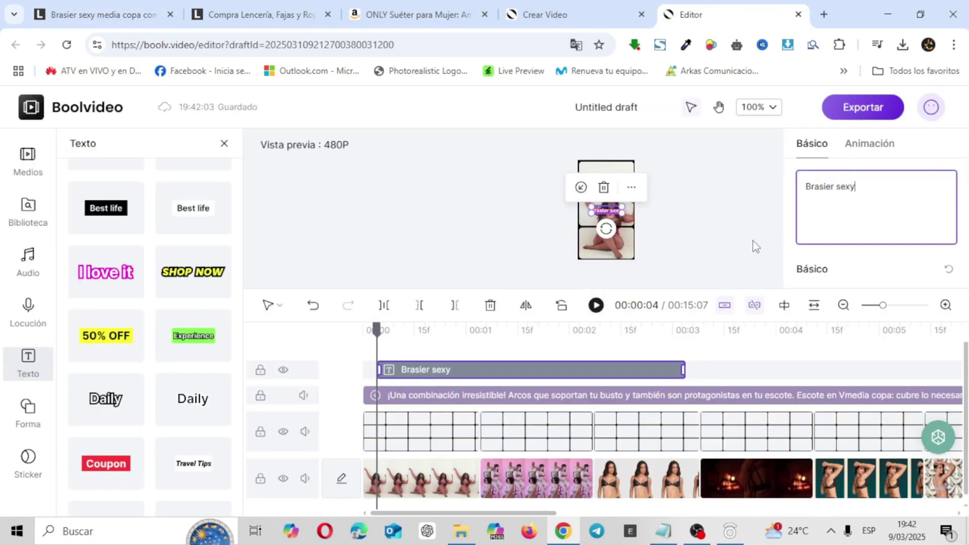
- Enlarge the "Brasier sexy" text near the top of the video frame and apply the first entrance (Dentro) animation to it
click(622, 212)
drag(623, 213, 611, 179)
drag(610, 181, 610, 183)
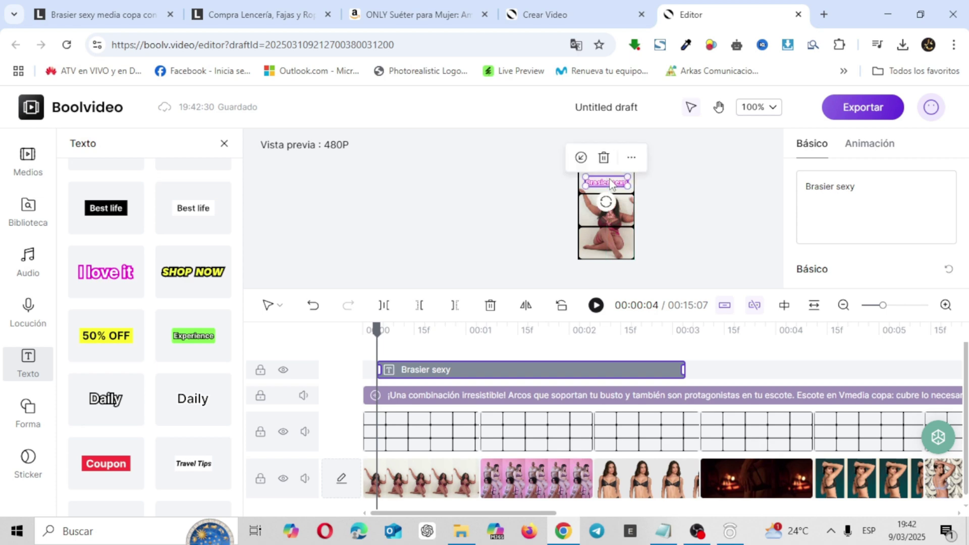
click(892, 143)
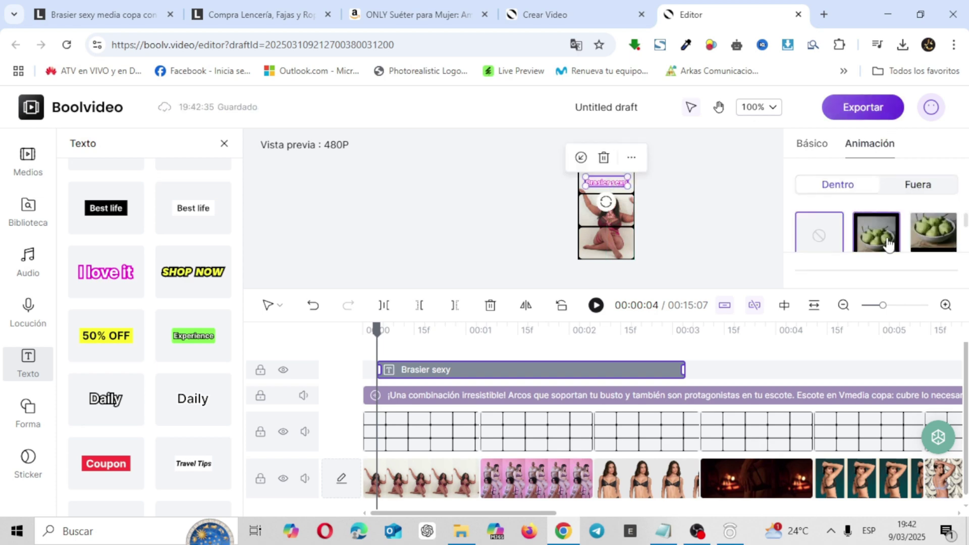
click(888, 244)
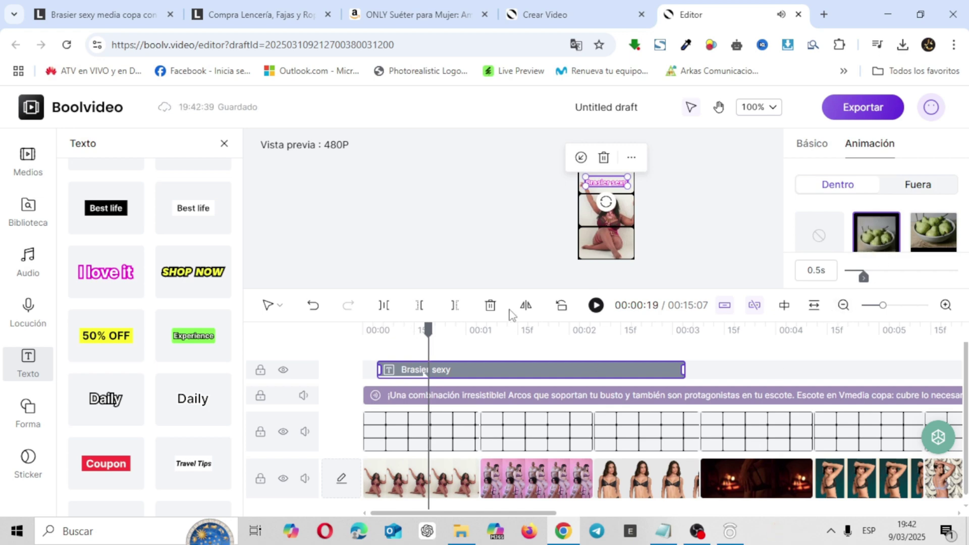
click(21, 278)
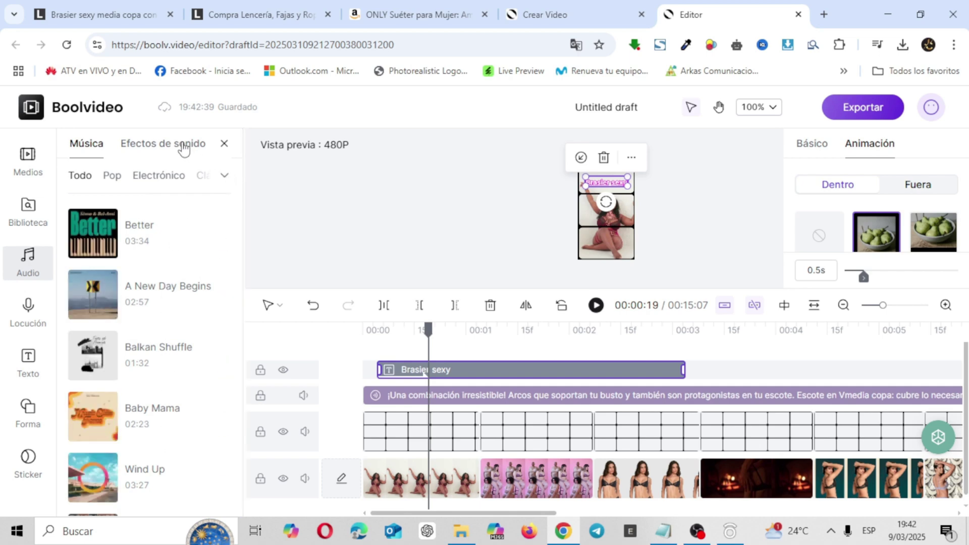
click(26, 477)
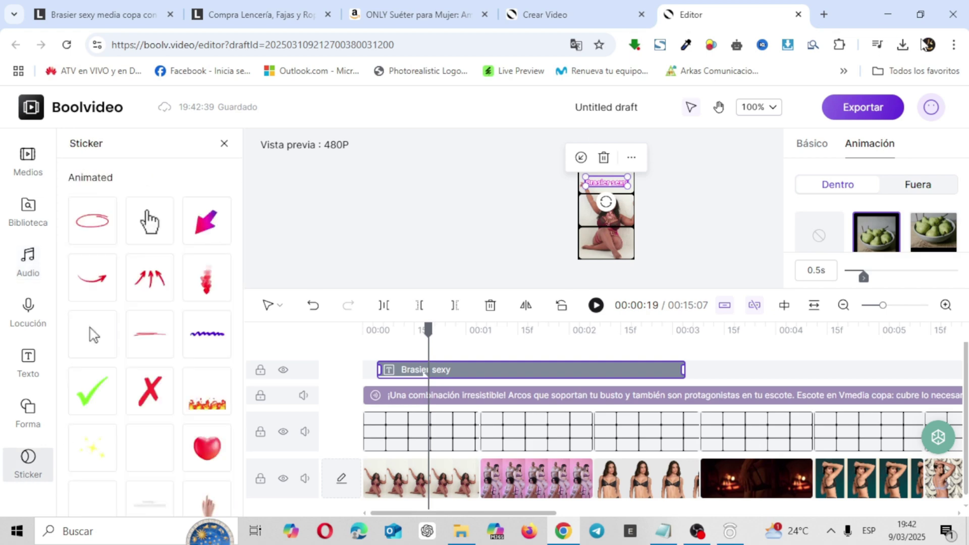
- Export the draft under the name "brazier mujer" at 1080P resolution
click(879, 109)
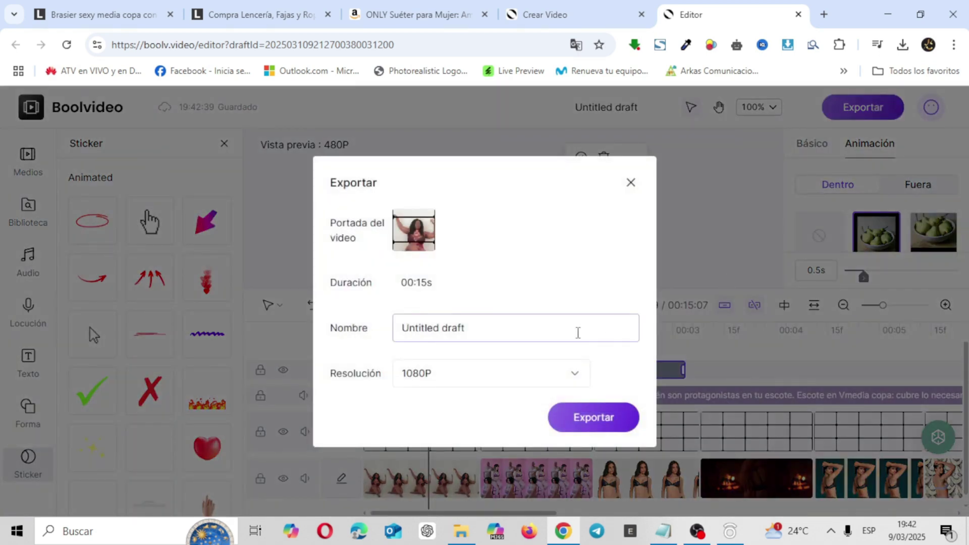
drag(579, 332, 385, 328)
text(br)
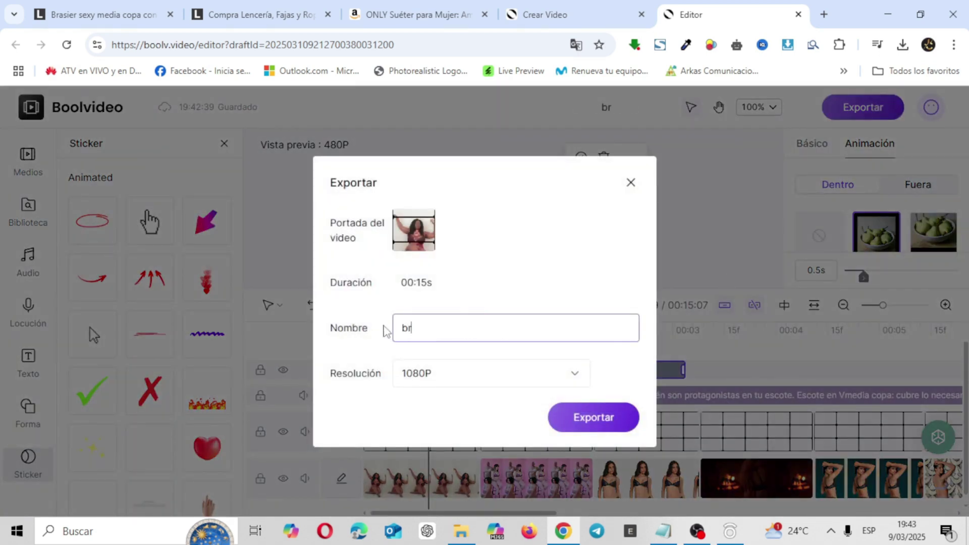
text(azier muje)
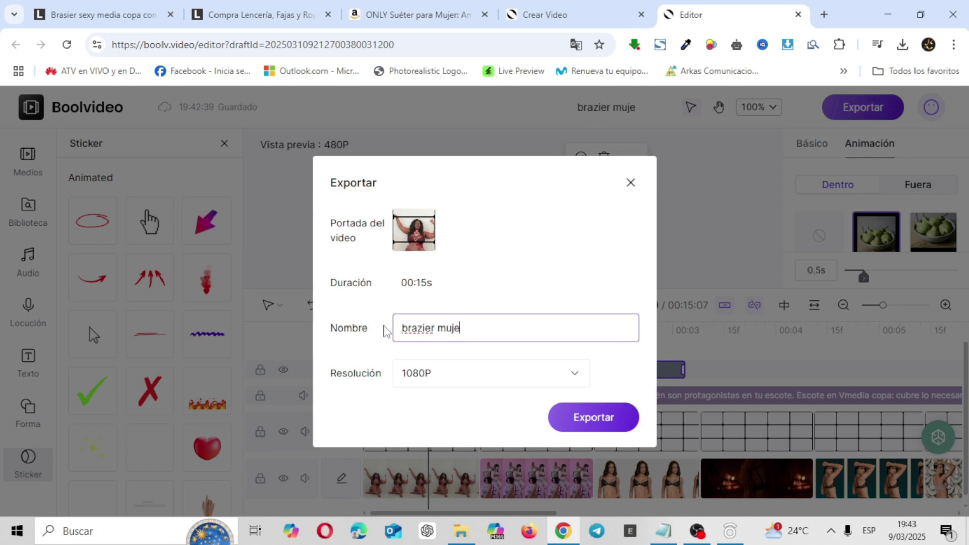
text(r)
click(530, 383)
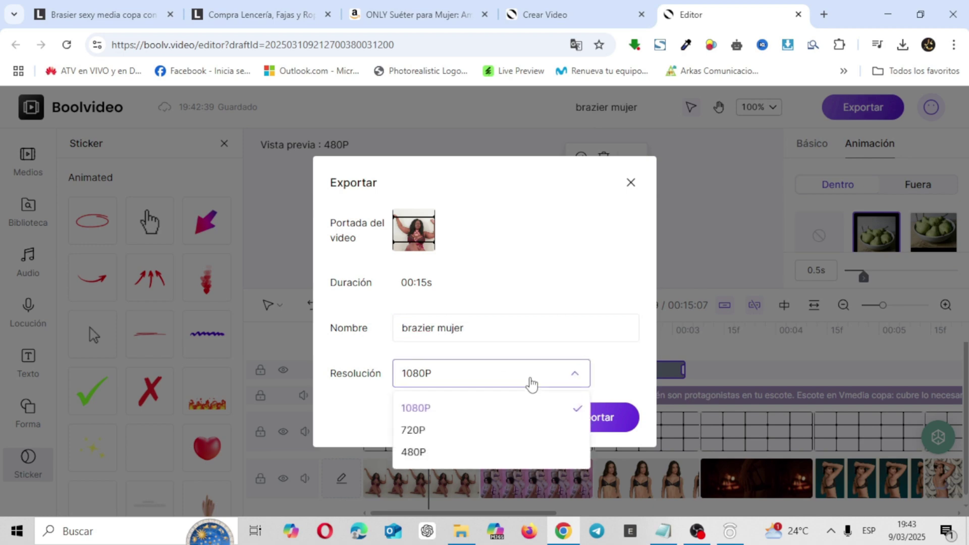
click(532, 384)
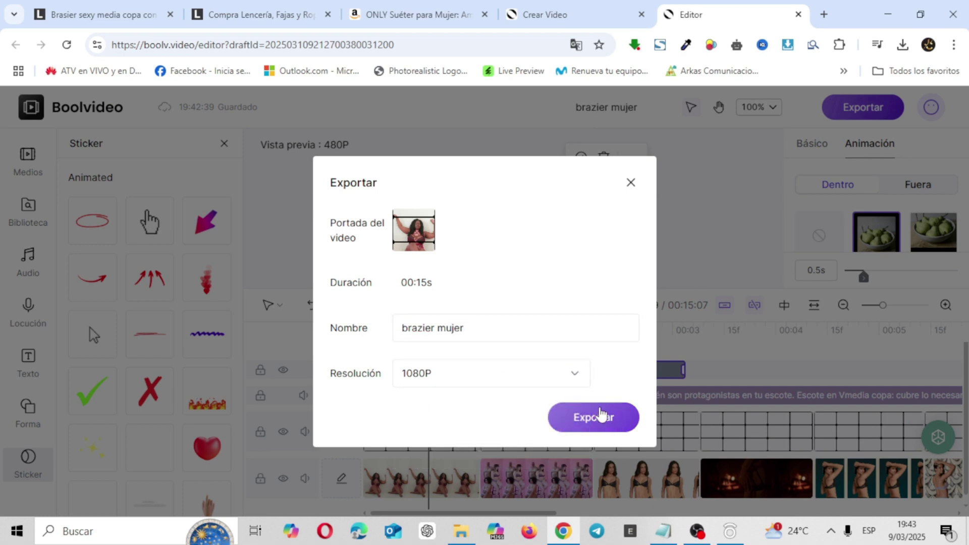
click(600, 417)
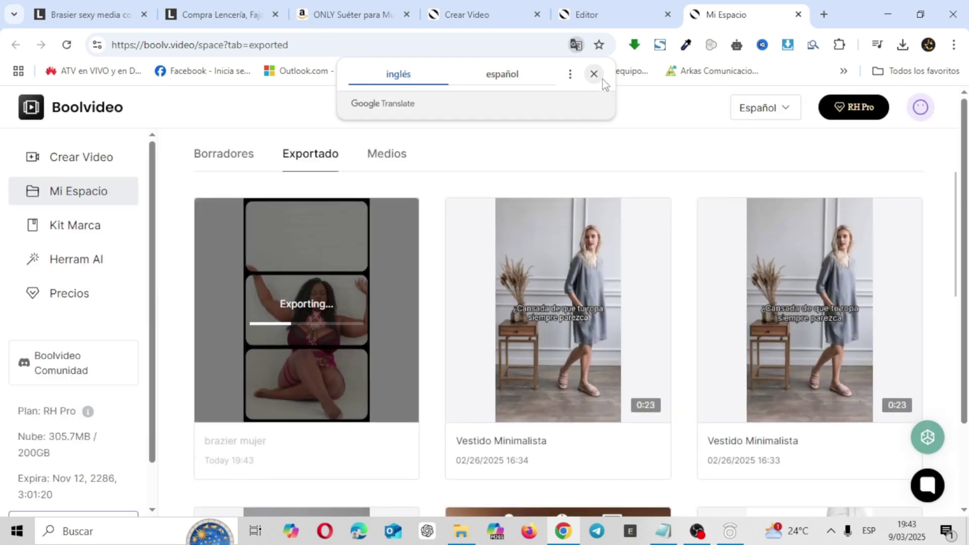
- Dismiss the translation prompt and download the exported "brazier mujer" video
click(594, 74)
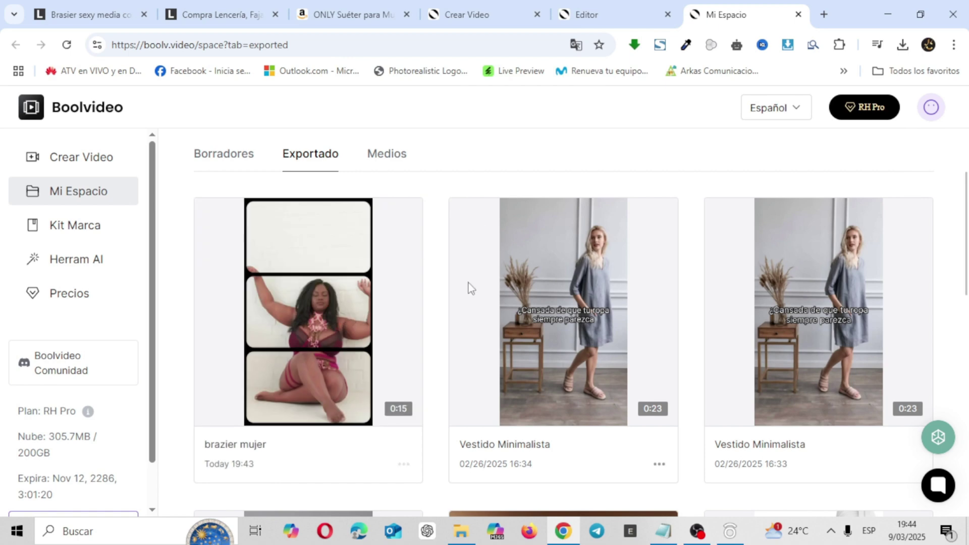
click(404, 466)
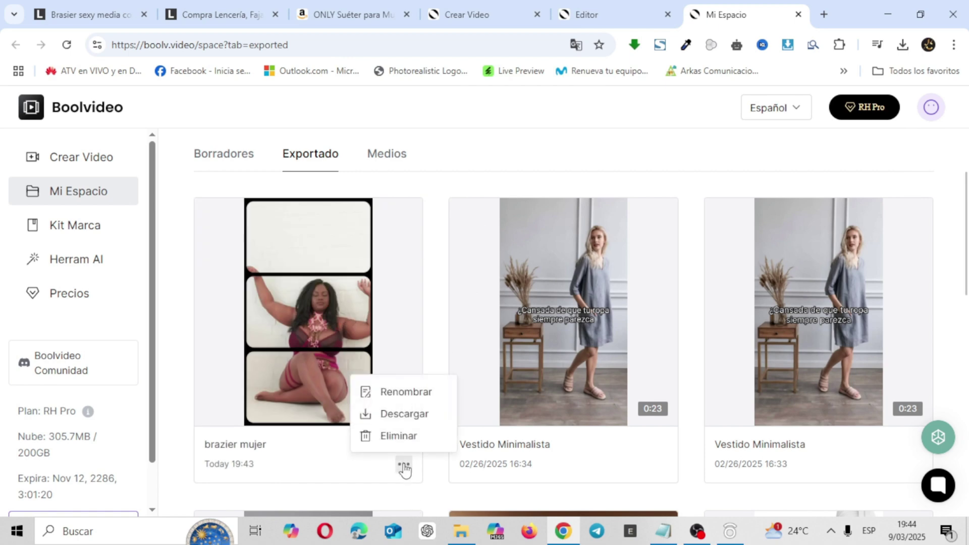
click(406, 422)
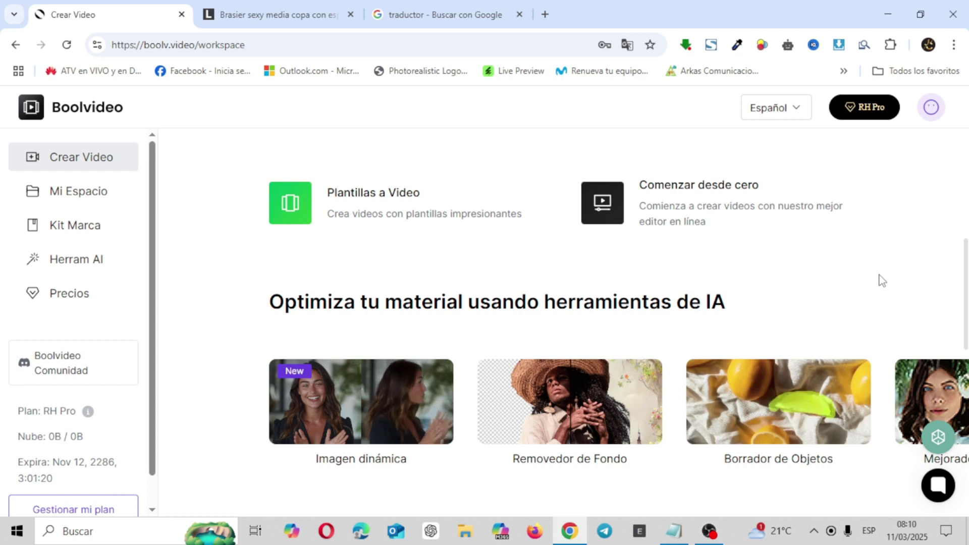
- Open the "Imagen dinámica" AI tool from the Boolvideo workspace
drag(965, 283, 968, 93)
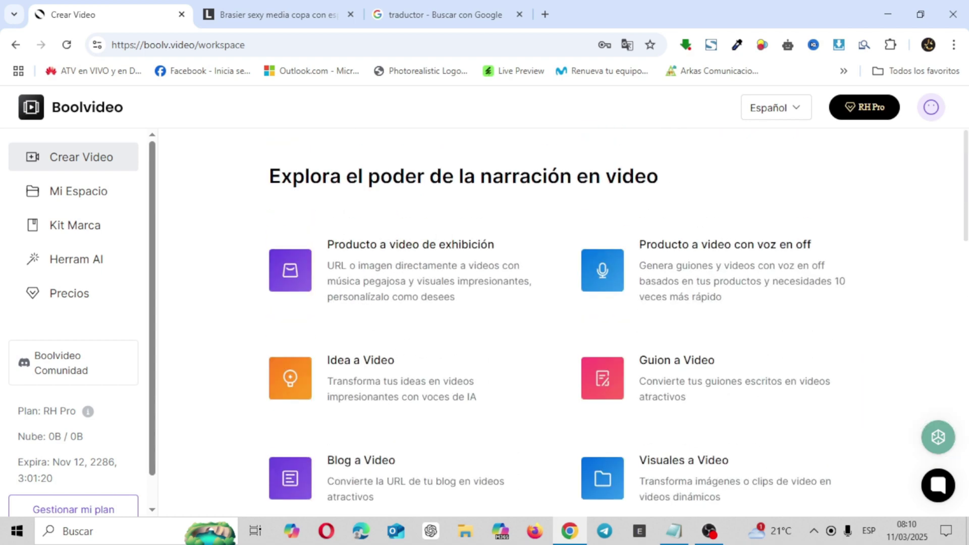
scroll(619, 323, down, 10)
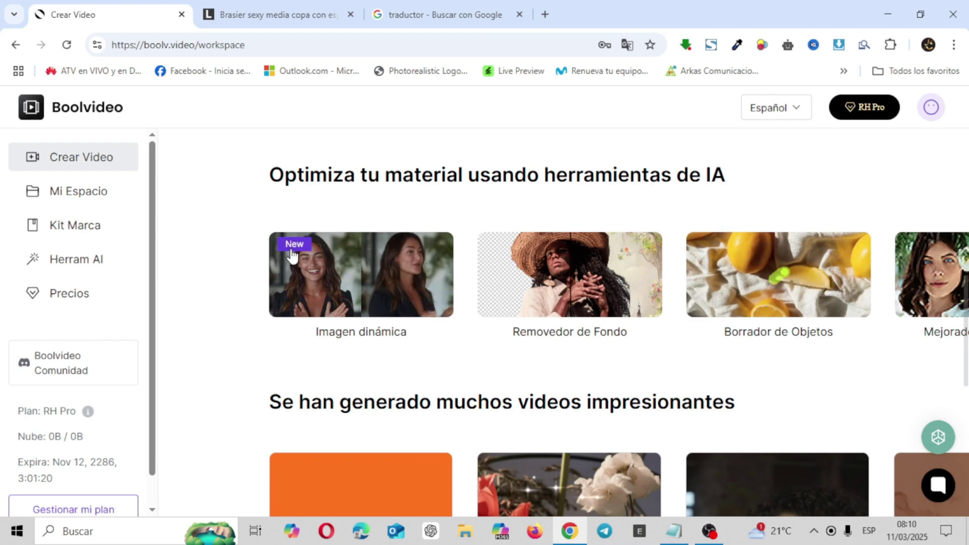
click(358, 293)
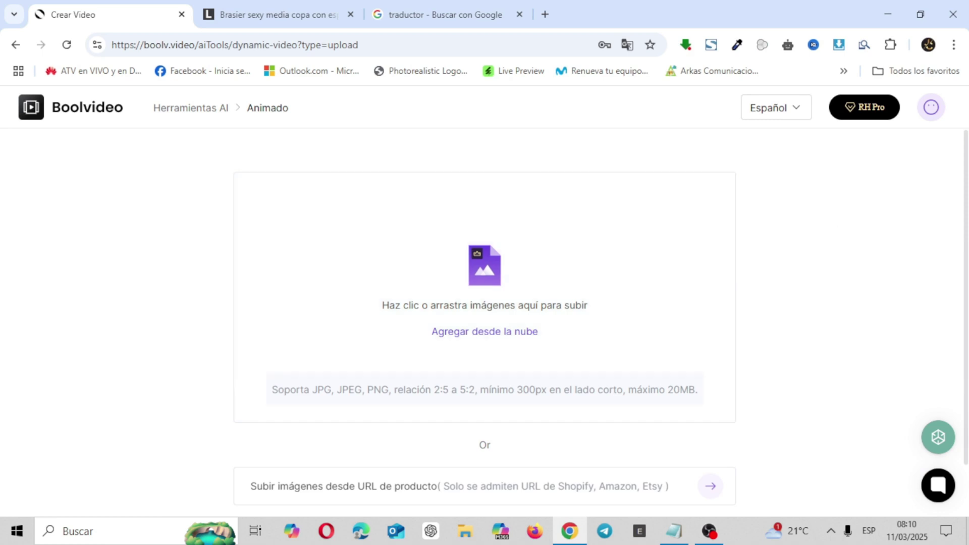
- Copy the Leonisa bra product page's URL and submit it to the dynamic image tool to import the product images
click(514, 488)
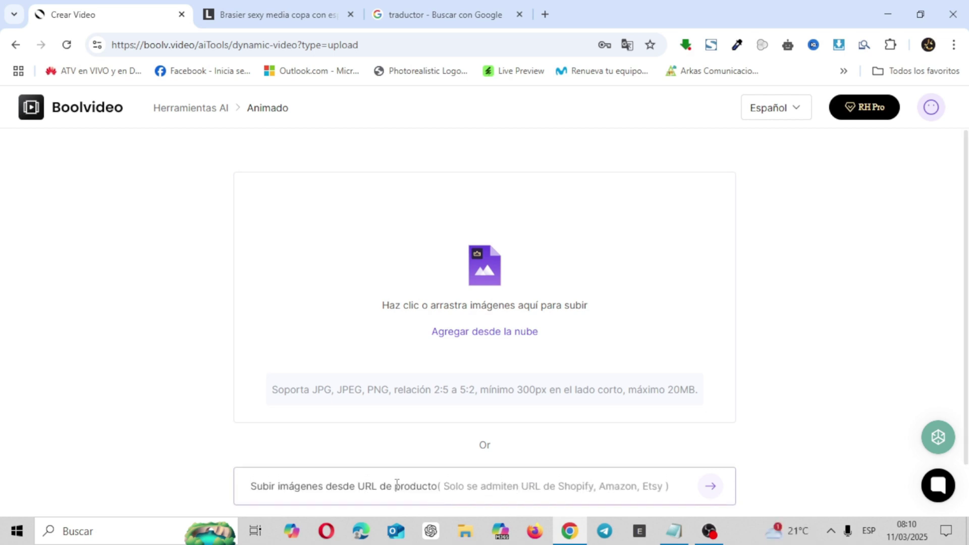
click(269, 7)
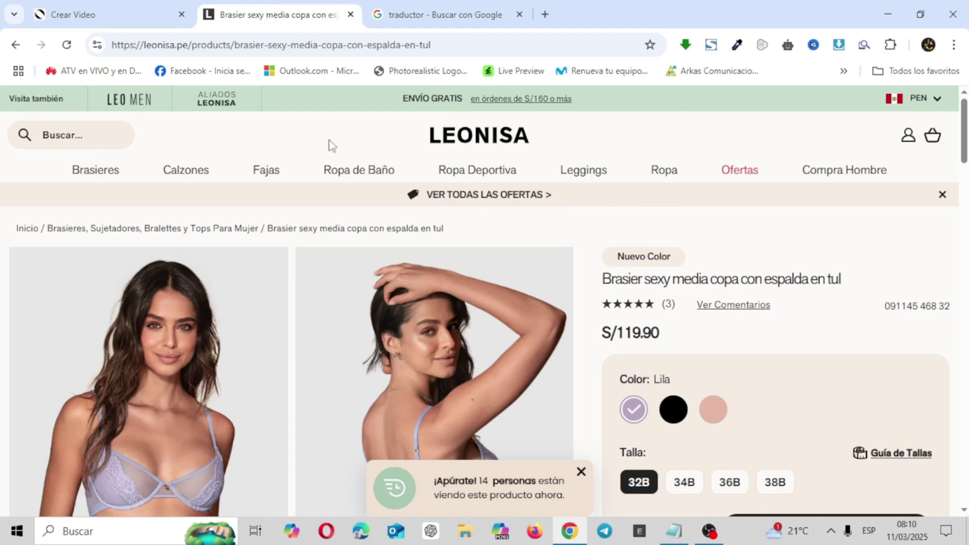
click(319, 44)
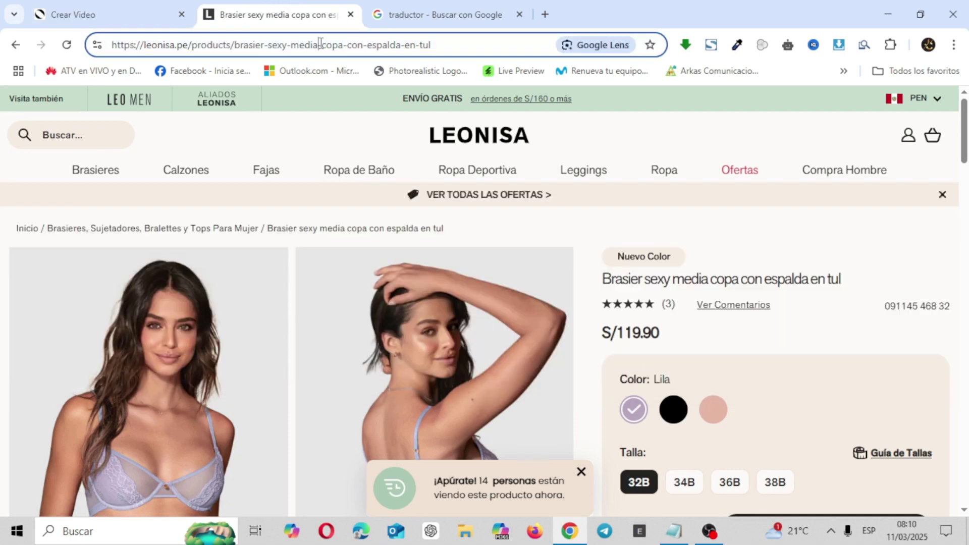
right_click(320, 46)
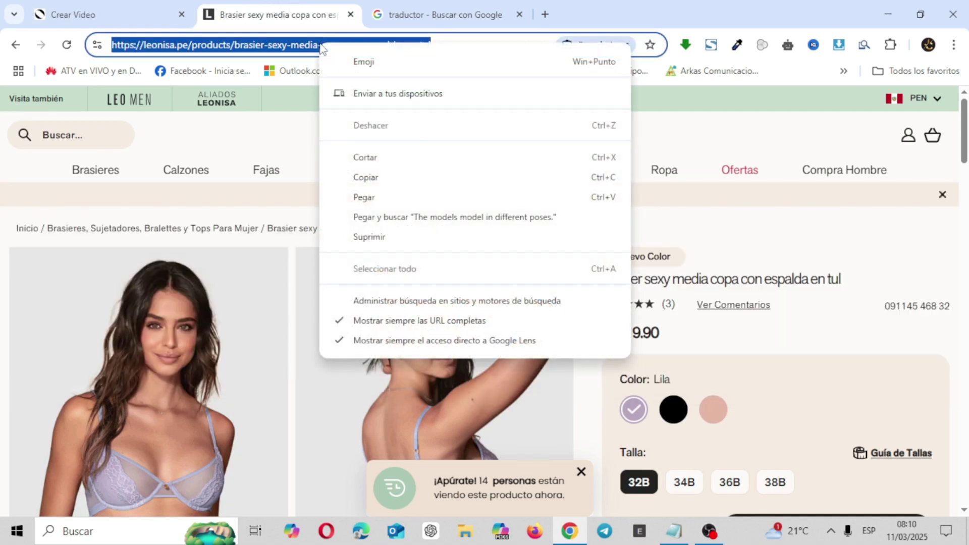
click(392, 183)
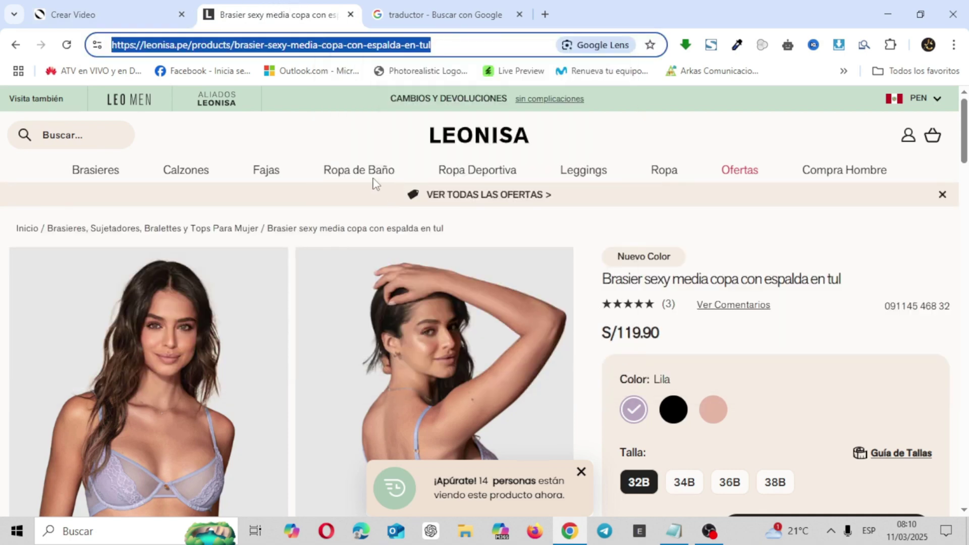
click(92, 3)
click(420, 492)
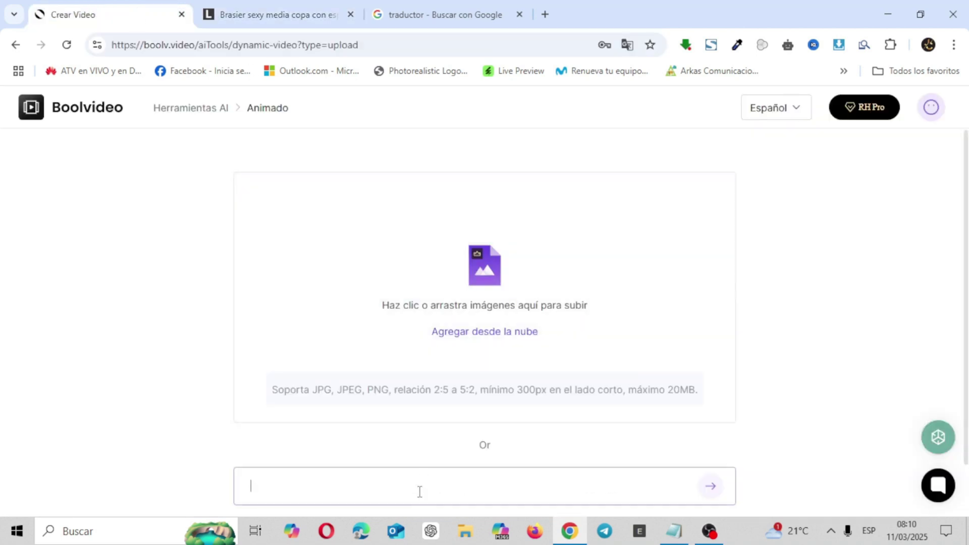
right_click(420, 491)
click(474, 319)
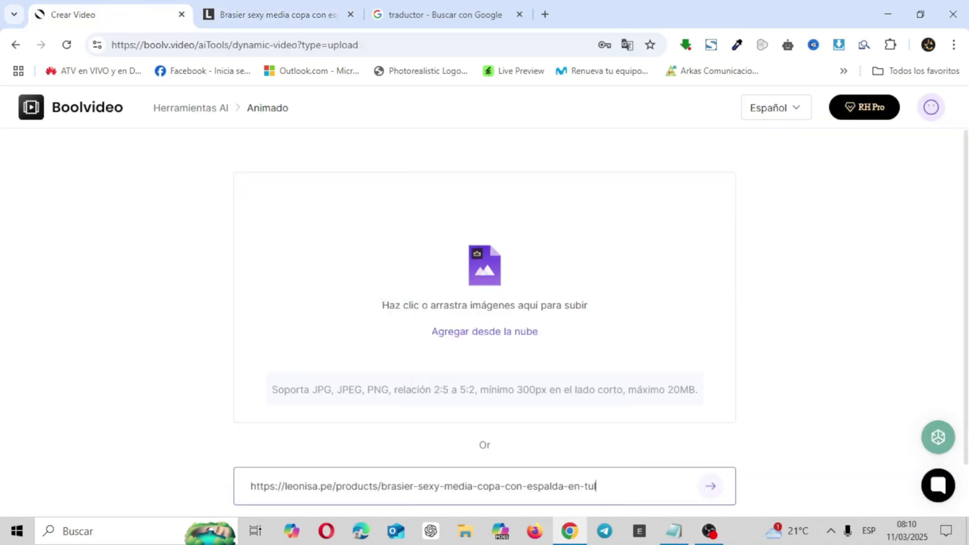
click(712, 488)
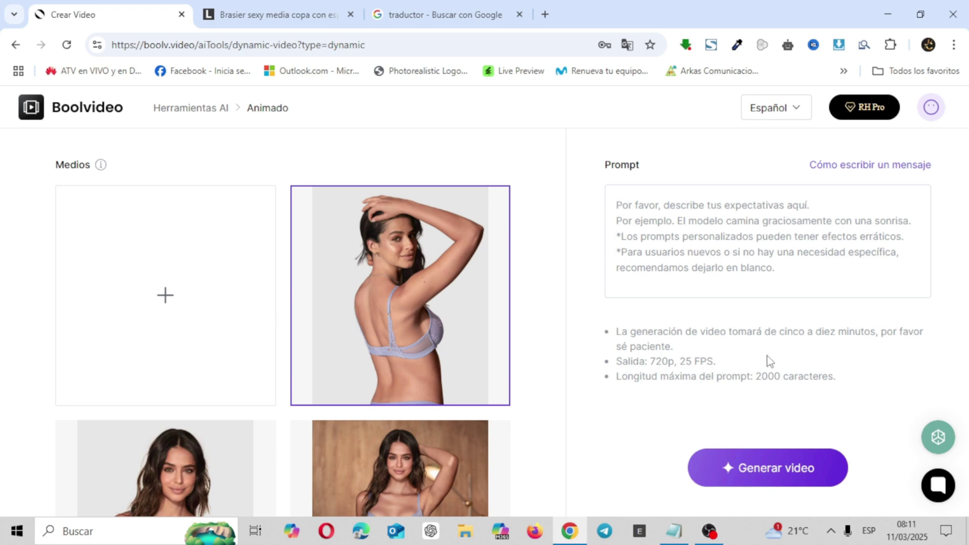
- Copy the English sentence "The models model in different poses." from the Google translator for the video prompt
click(693, 244)
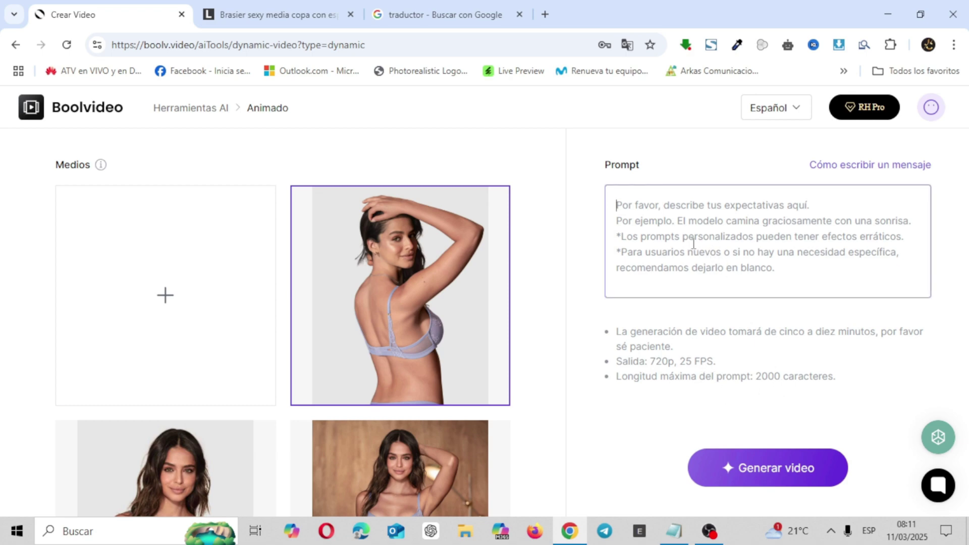
click(389, 12)
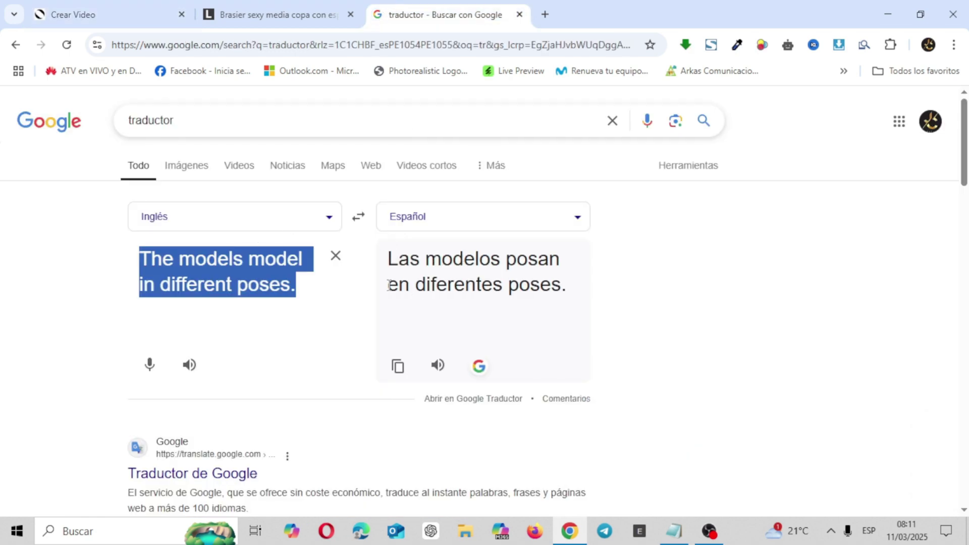
right_click(294, 269)
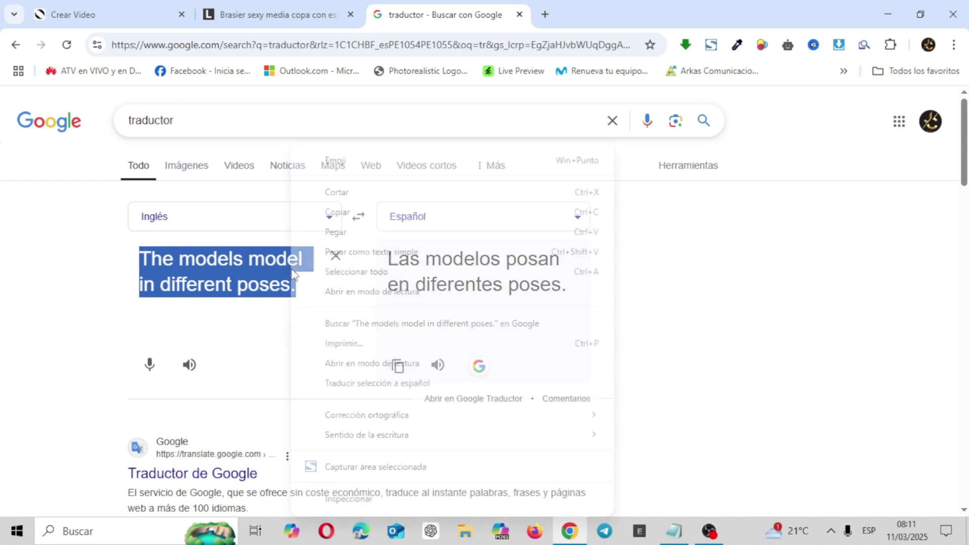
click(341, 218)
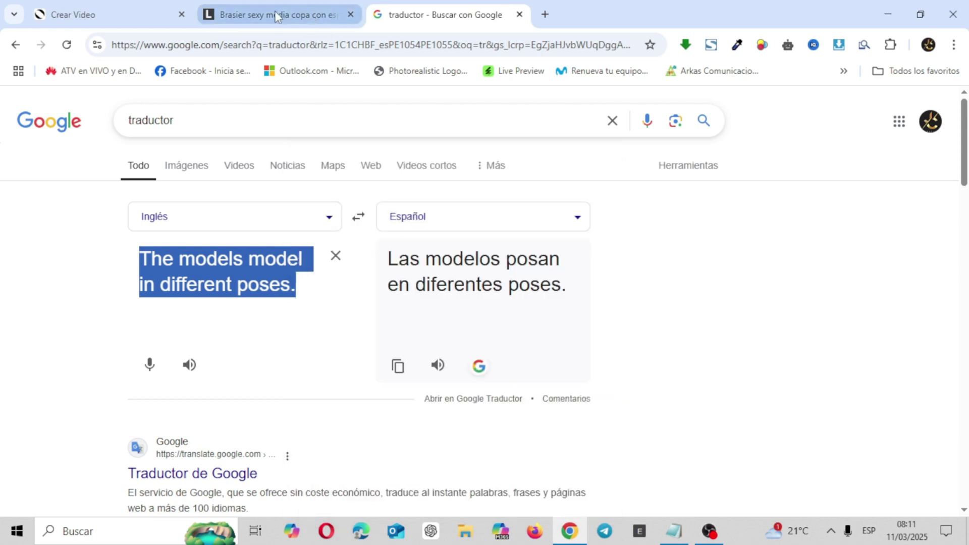
- Enter the copied prompt "The models model in different poses." for the selected bra image, generate the video and dismiss the translation prompt
click(134, 23)
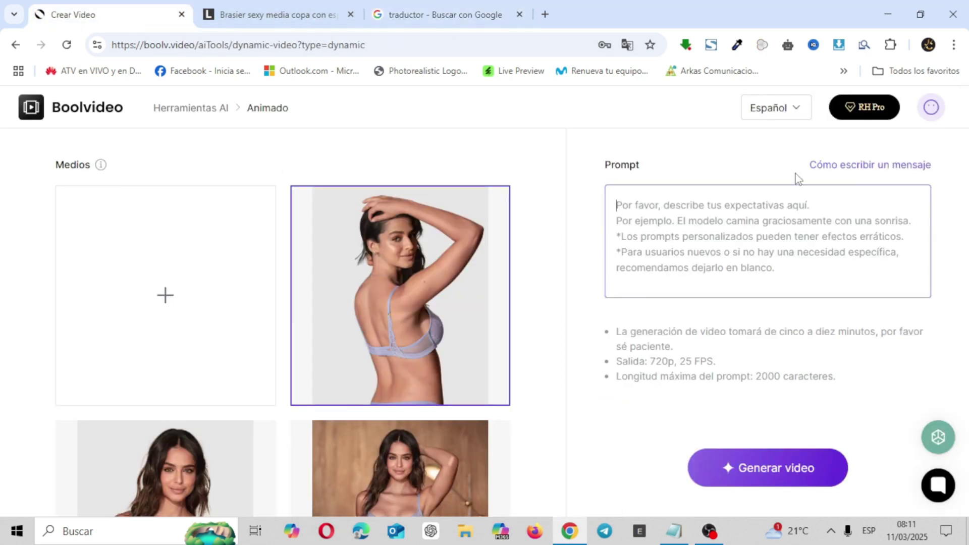
key(ctrl+v)
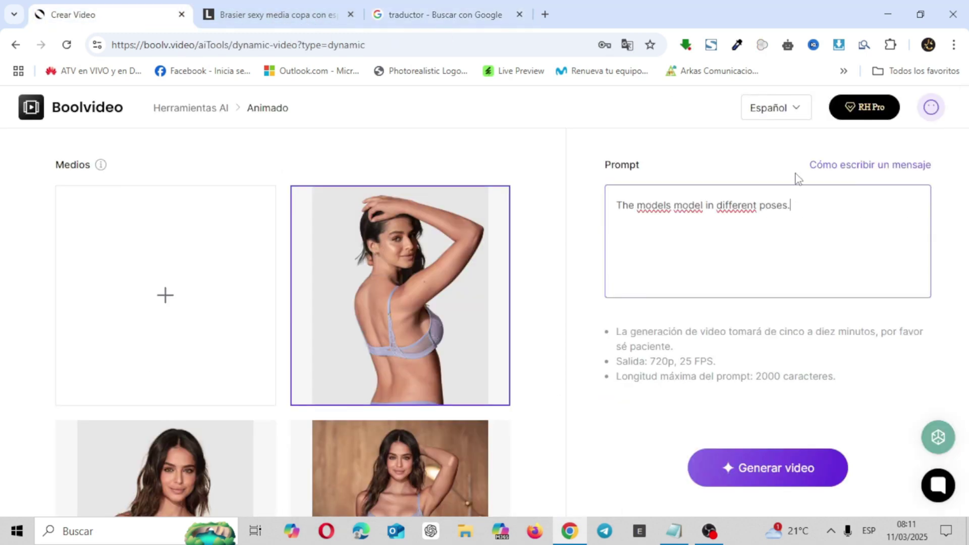
click(777, 475)
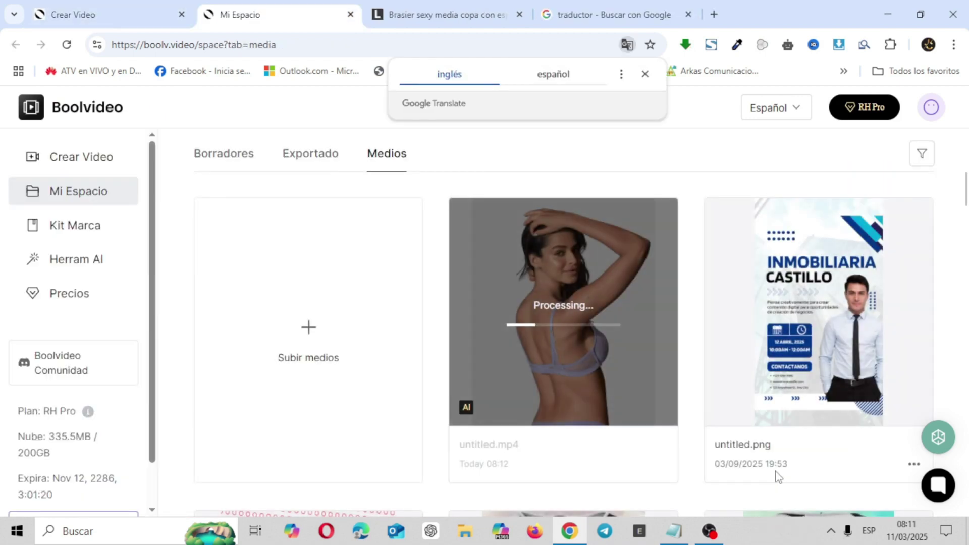
click(649, 80)
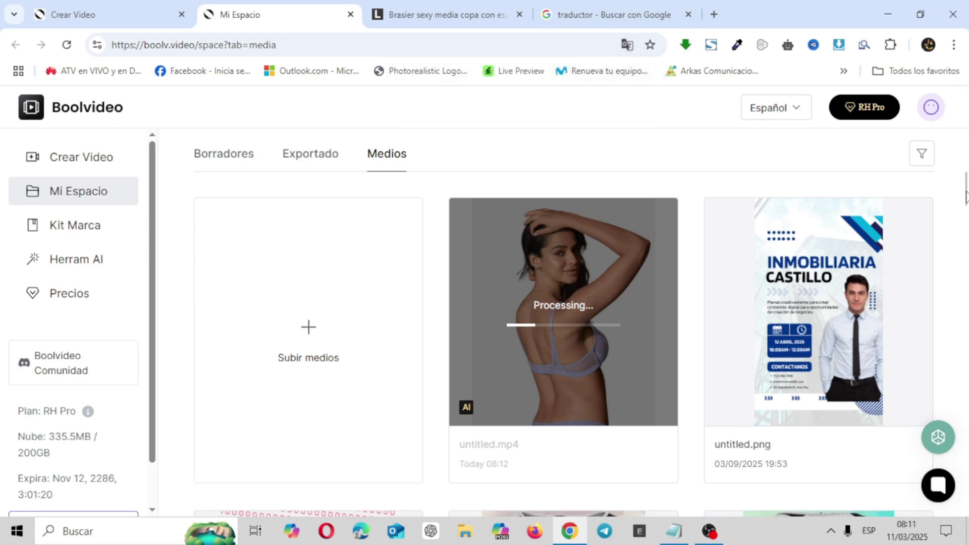
- Play back the generated bra model video from the media library and close its preview
mouse_move(966, 194)
mouse_down()
mouse_move(965, 247)
mouse_move(965, 198)
mouse_up()
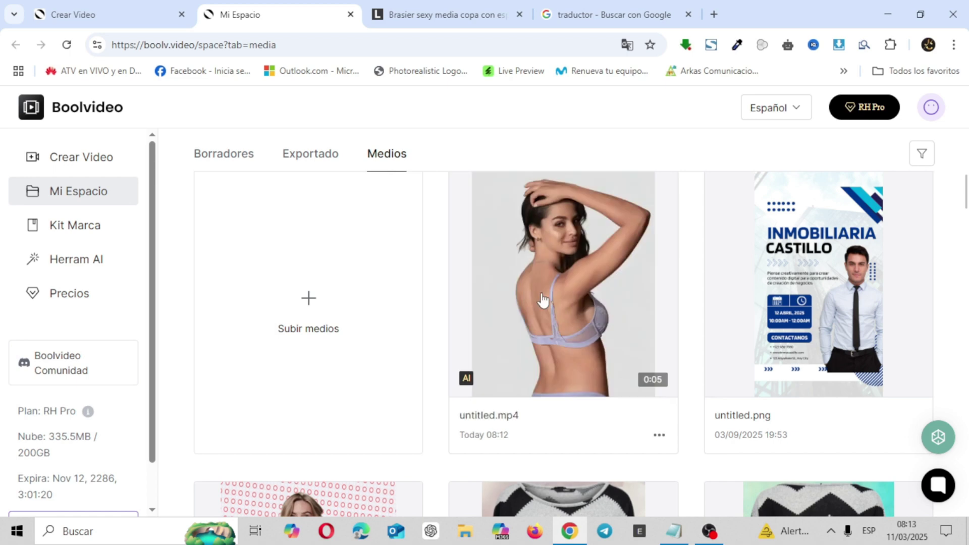
click(571, 275)
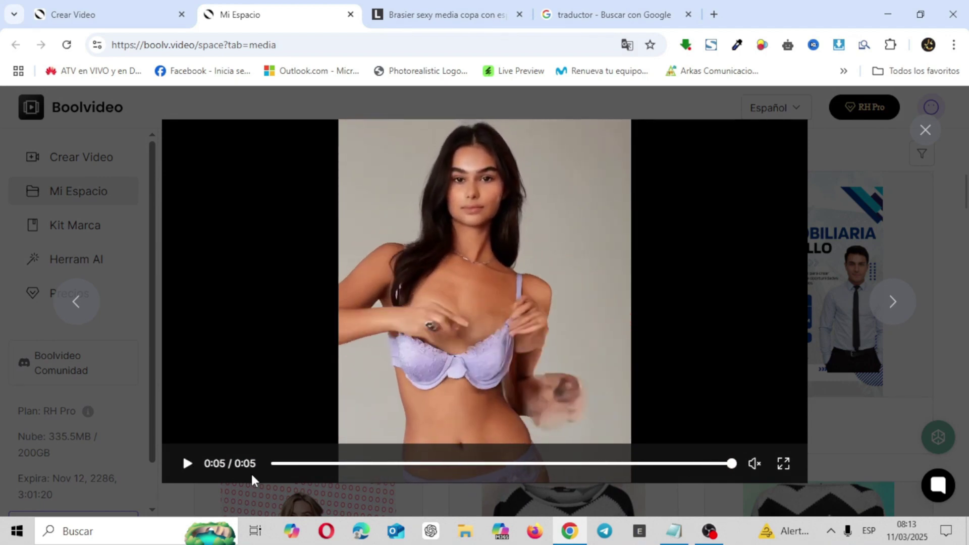
click(190, 468)
click(190, 469)
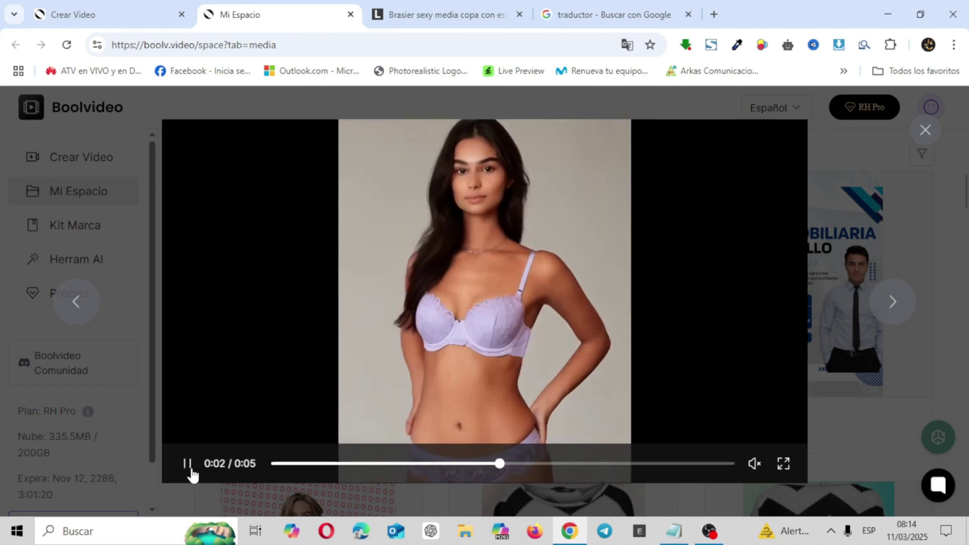
click(191, 471)
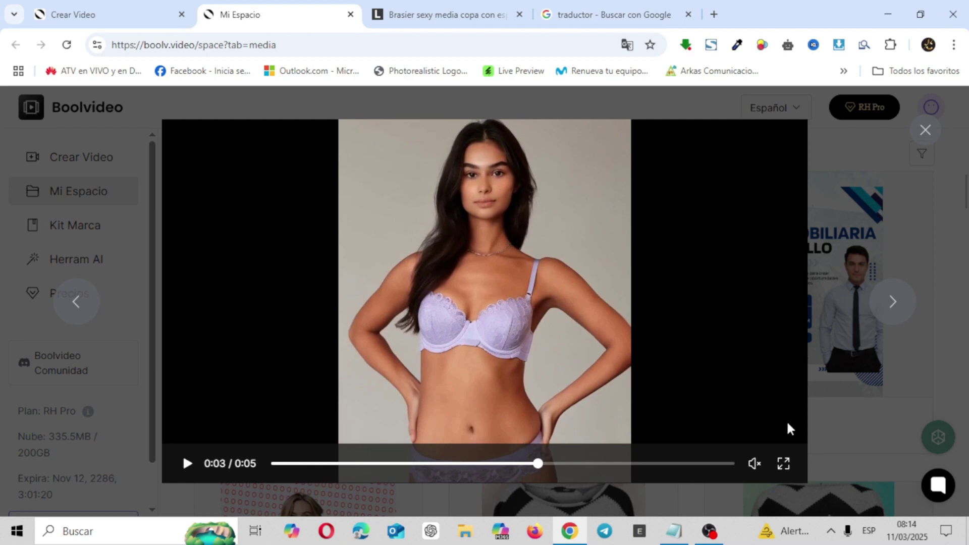
click(927, 132)
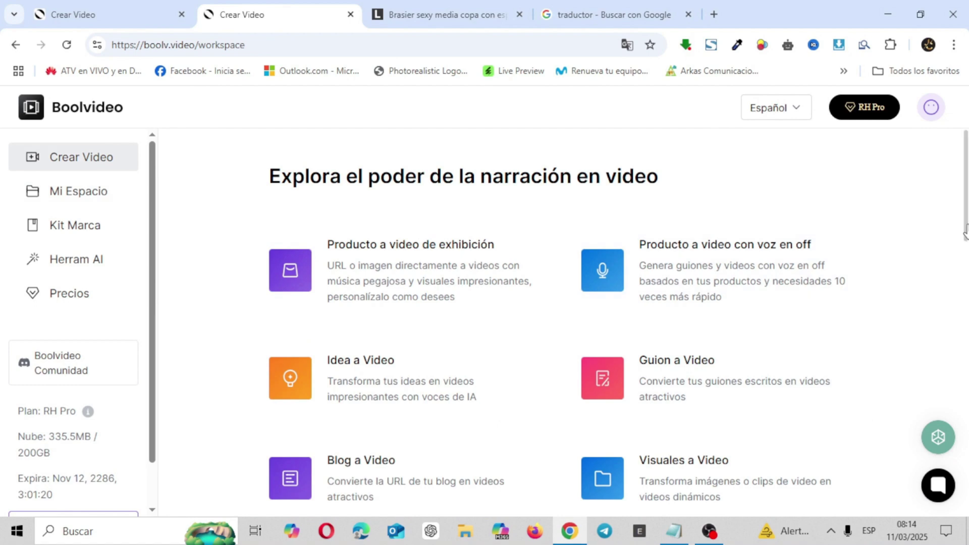
- Open the "Imagen dinámica" tool from the workspace and copy the URL of the Amazon page for the ONLY women's sweater
scroll(966, 230, down, 10)
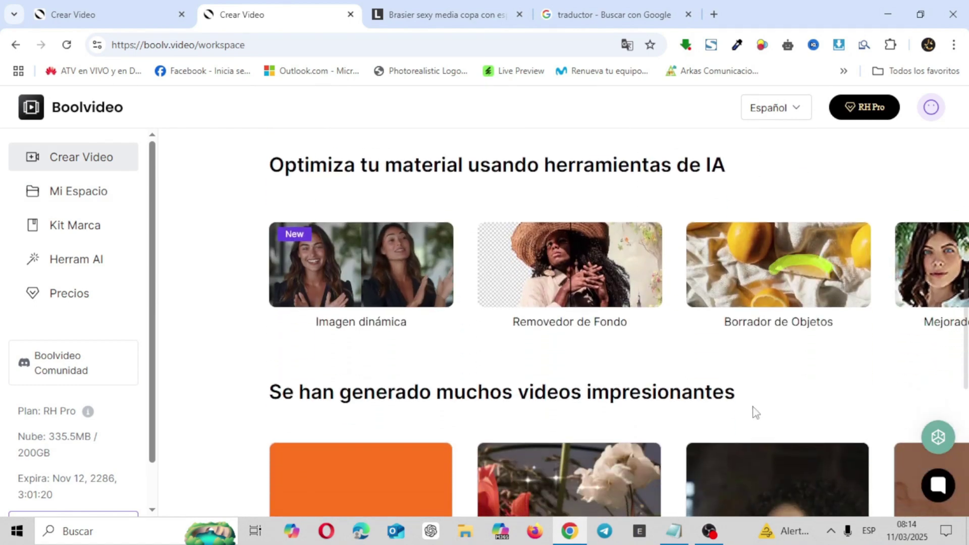
click(370, 297)
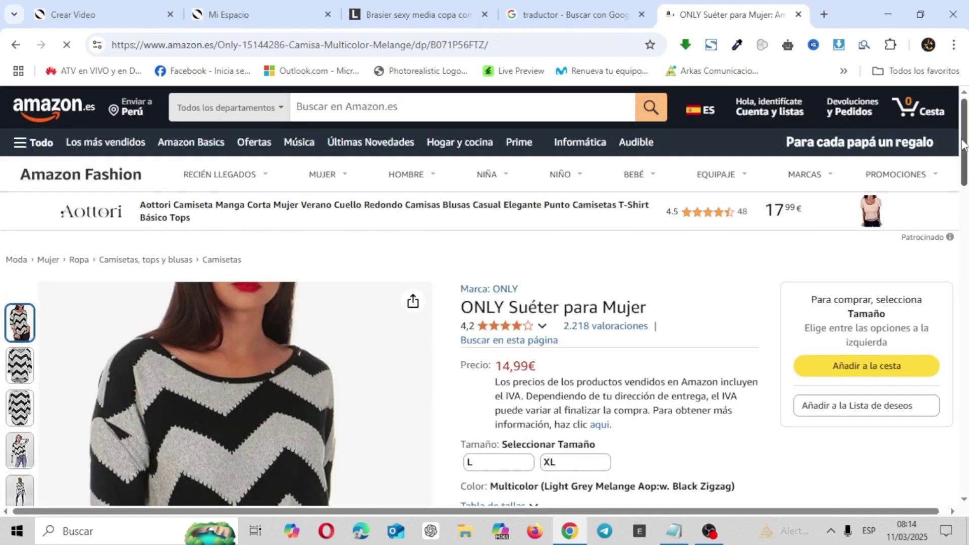
mouse_move(964, 144)
mouse_down()
mouse_move(965, 169)
mouse_move(965, 132)
mouse_move(965, 140)
mouse_up()
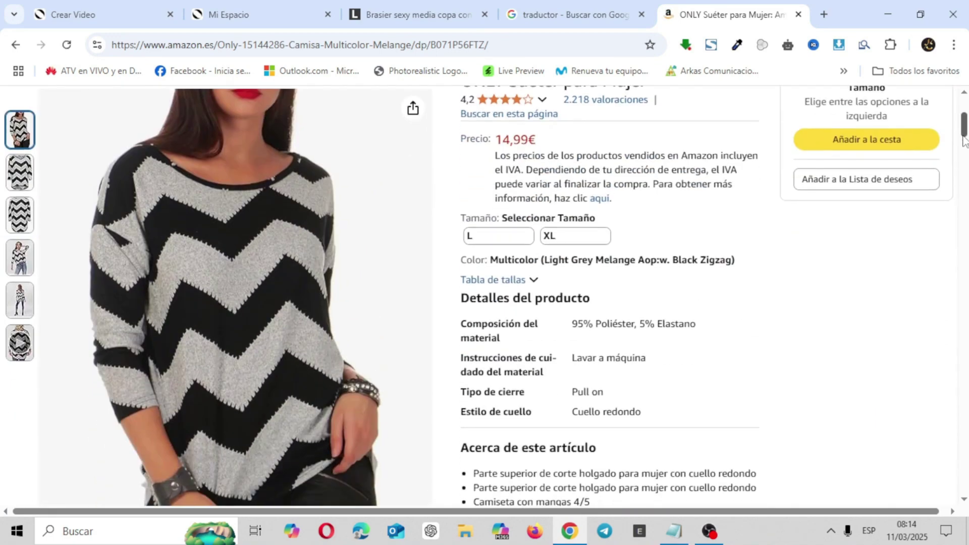
mouse_move(24, 262)
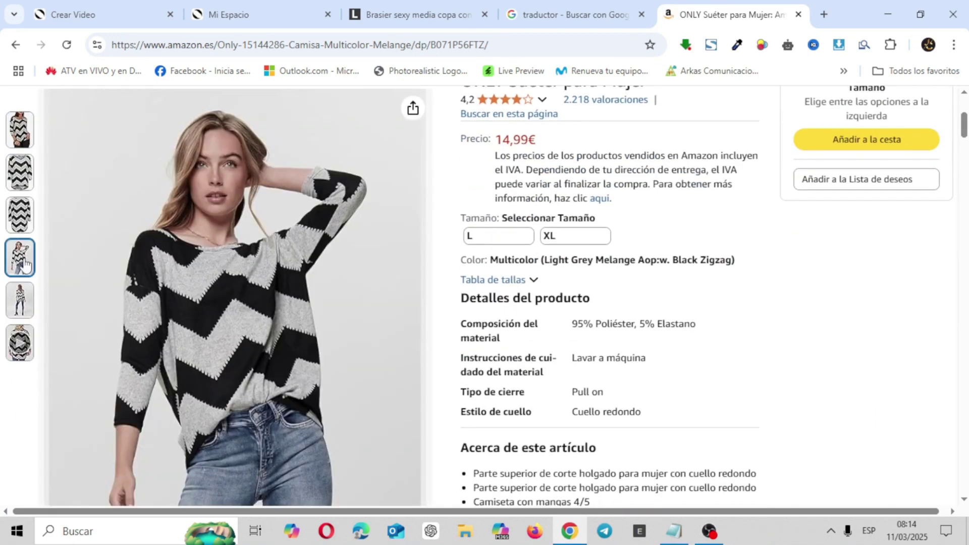
right_click(422, 44)
key(ctrl+c)
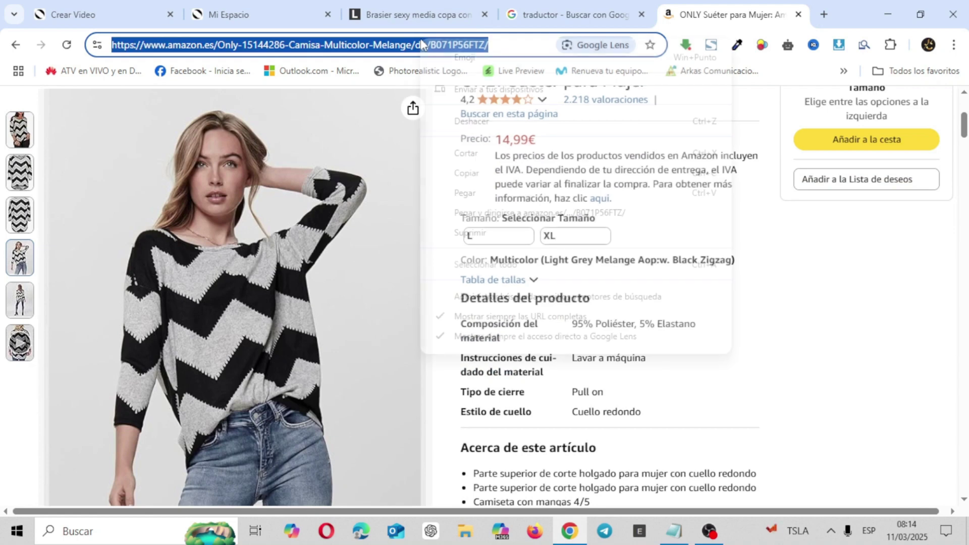
click(484, 181)
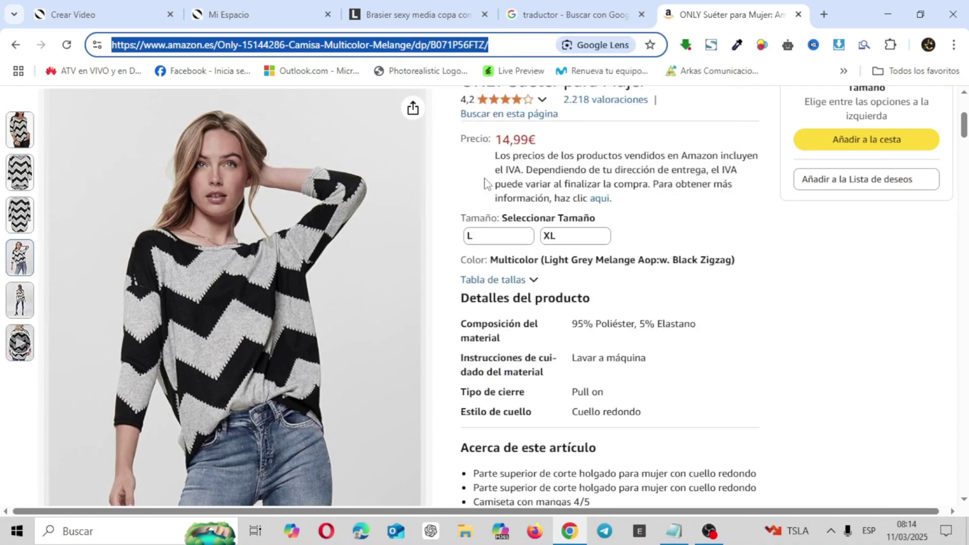
- Submit the copied Amazon product URL to the dynamic image tool to import the sweater images
click(259, 11)
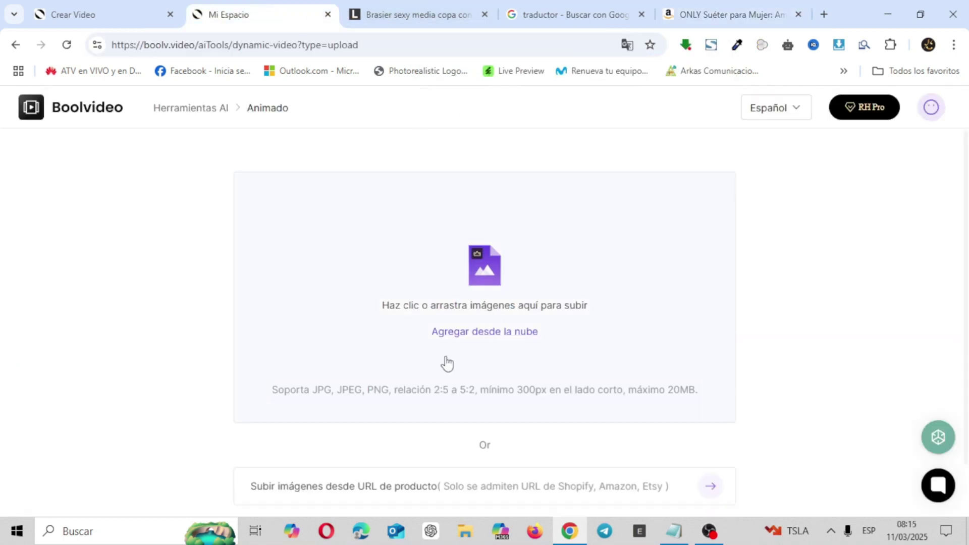
click(361, 495)
key(ctrl+v)
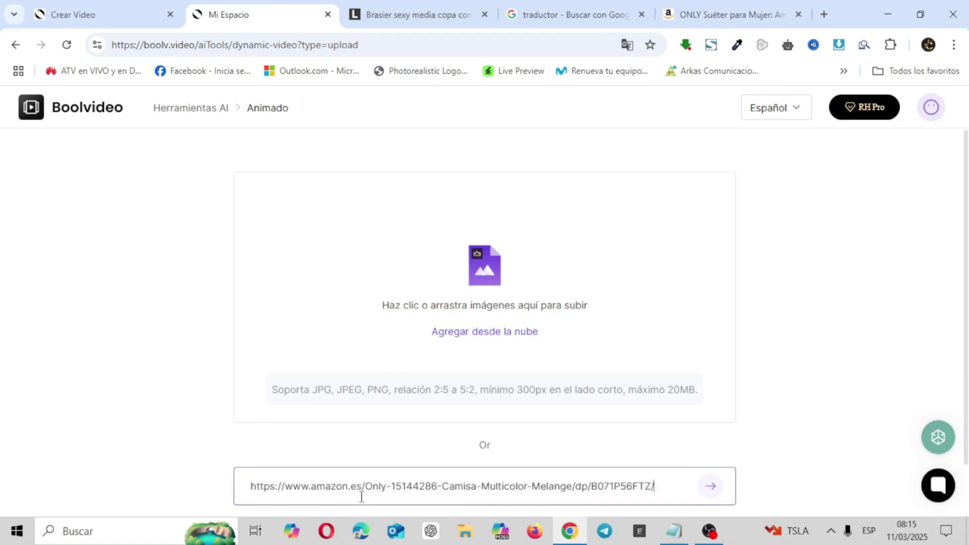
click(709, 494)
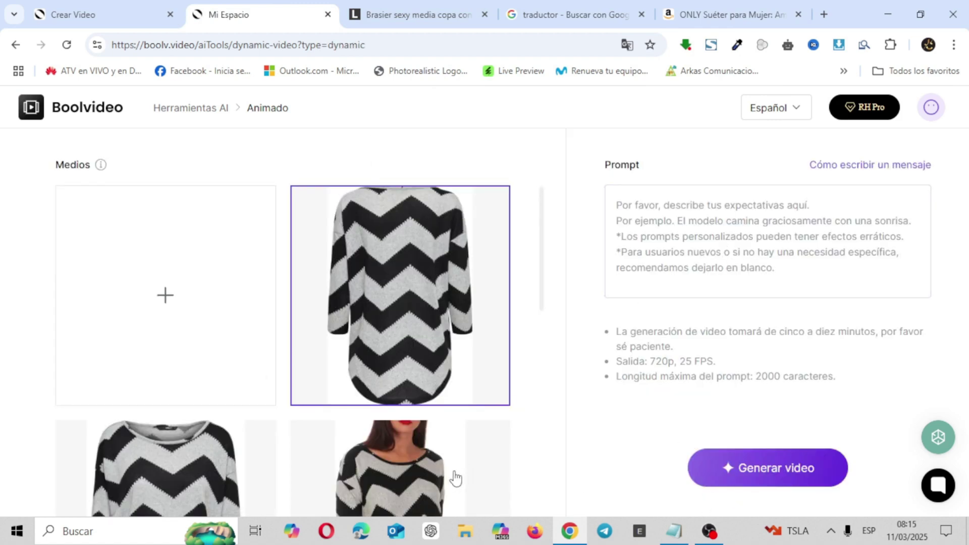
- Select the image of the blonde model with a raised arm, enter the prompt "modeling" and generate the video
click(420, 467)
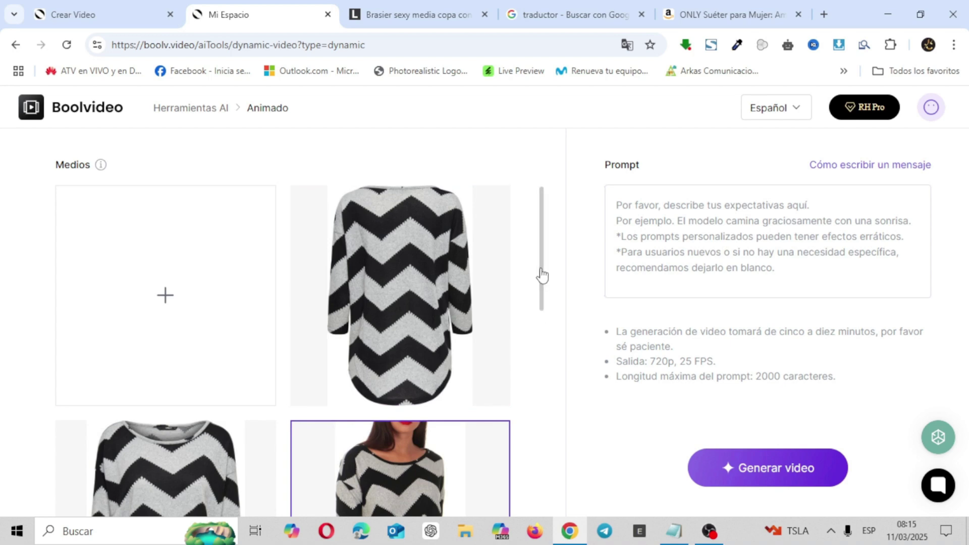
scroll(544, 287, down, 1)
drag(544, 299, 554, 424)
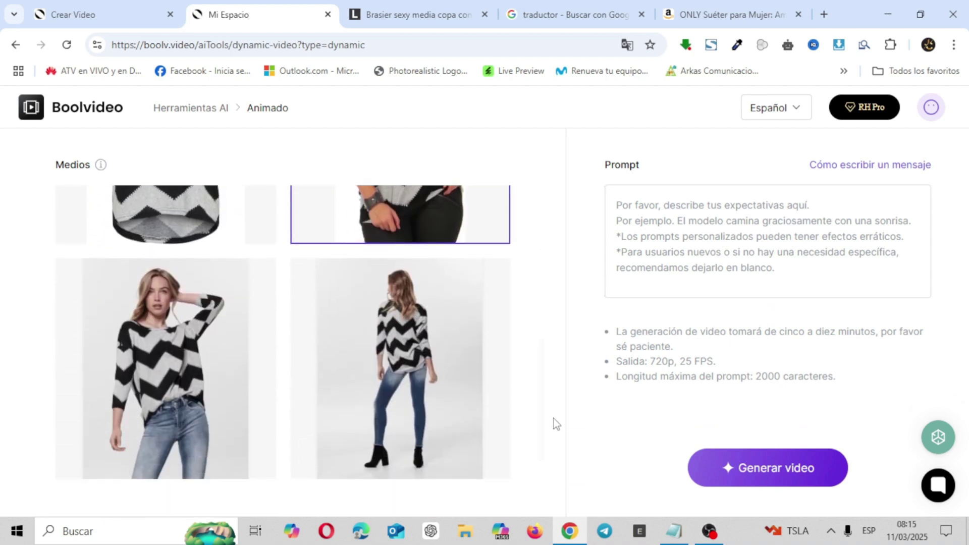
click(117, 357)
click(705, 218)
text(modeling)
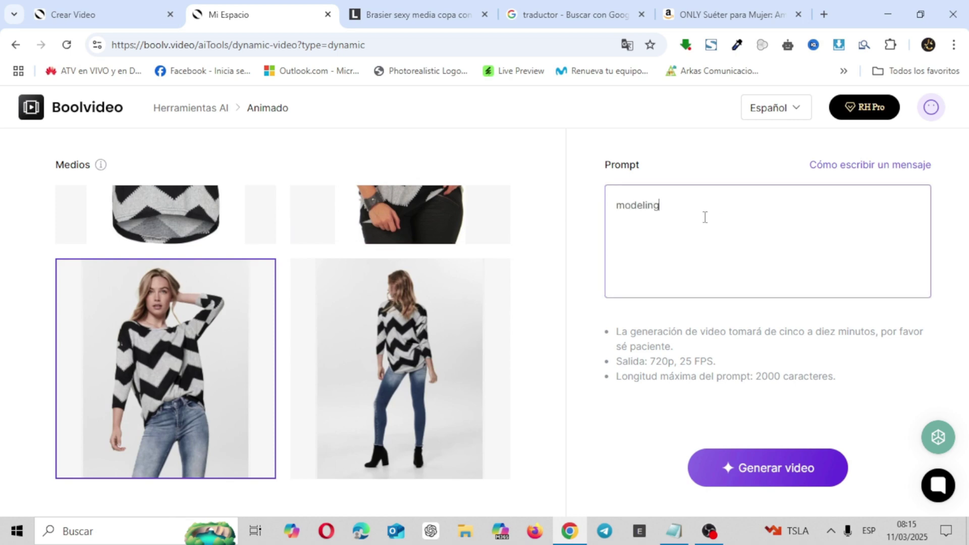
click(736, 467)
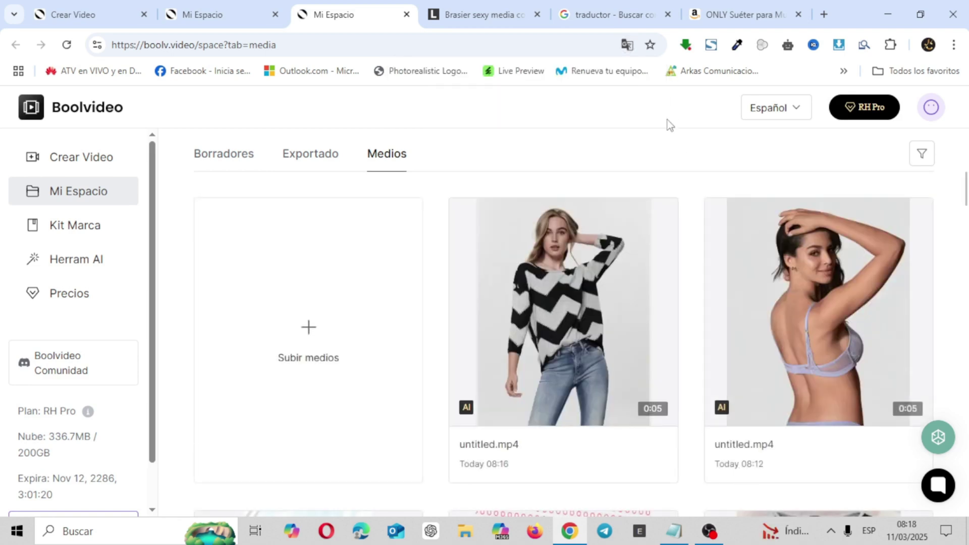
- Play back the generated sweater model video from the media library and close its preview
click(596, 298)
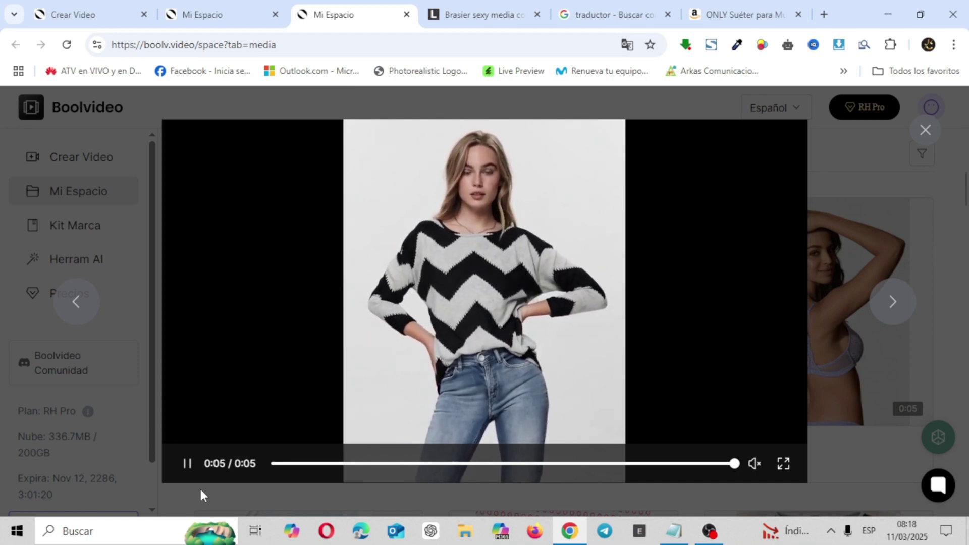
click(188, 464)
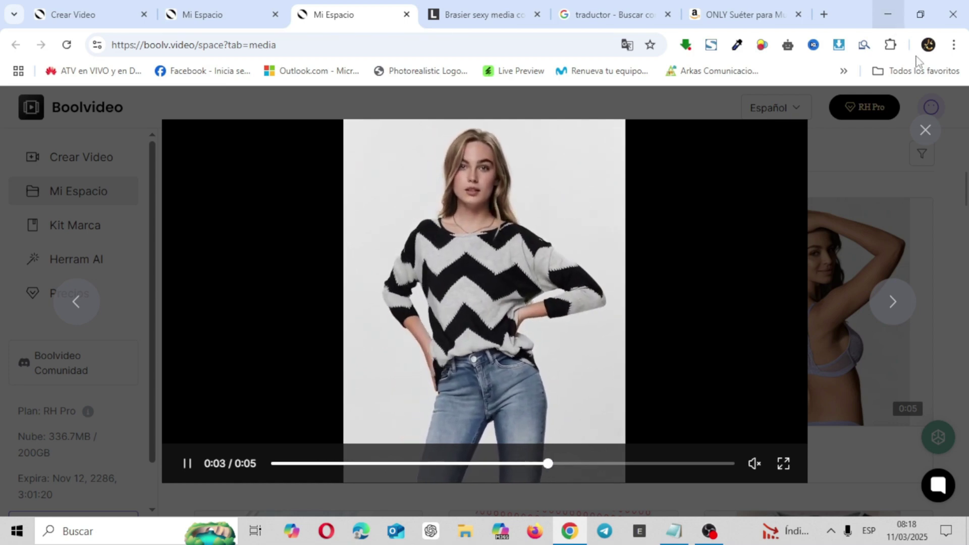
click(926, 130)
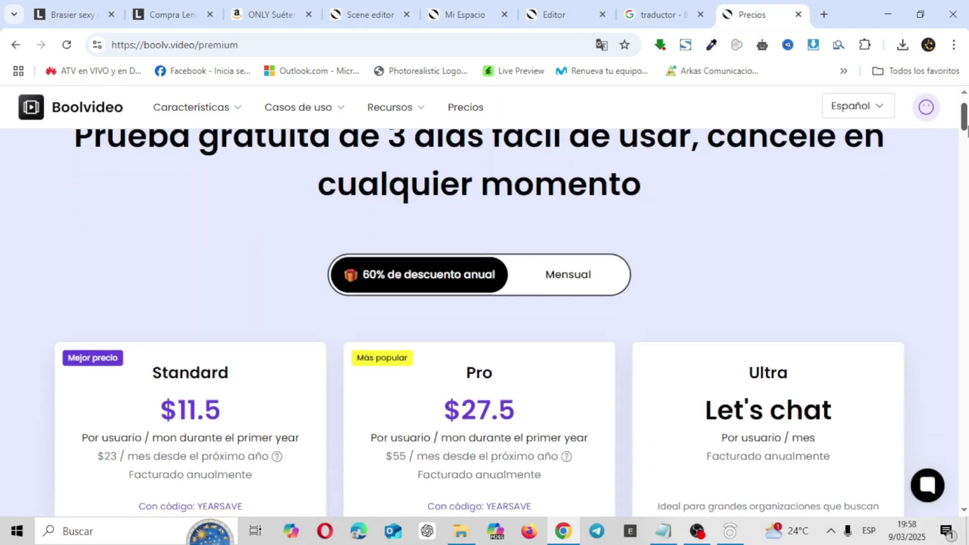
- Examine the Standard, Pro and Ultra plans on the Boolvideo pricing page, comparing prices and features under monthly and annual billing
scroll(966, 133, down, 2)
mouse_move(967, 135)
mouse_down()
mouse_move(965, 195)
mouse_move(962, 119)
mouse_up()
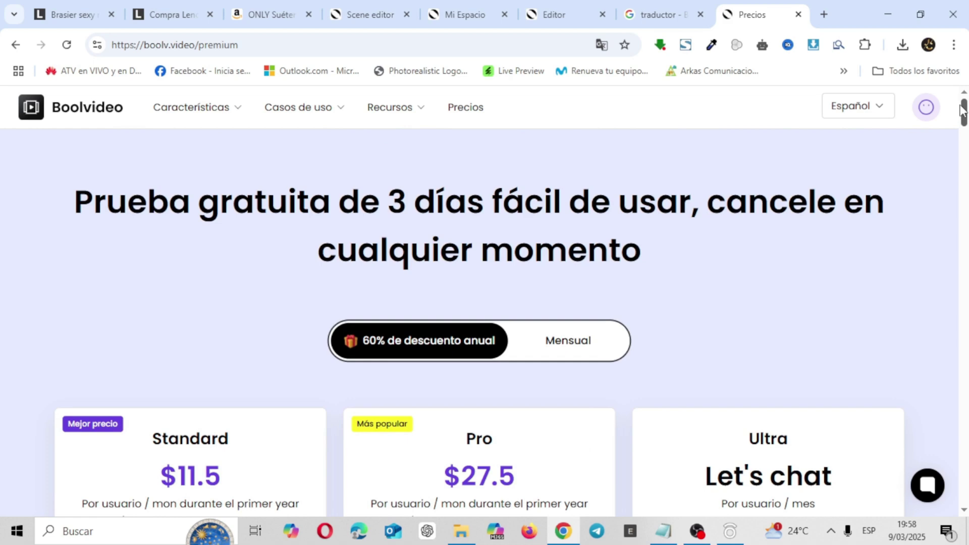
drag(963, 119, 964, 135)
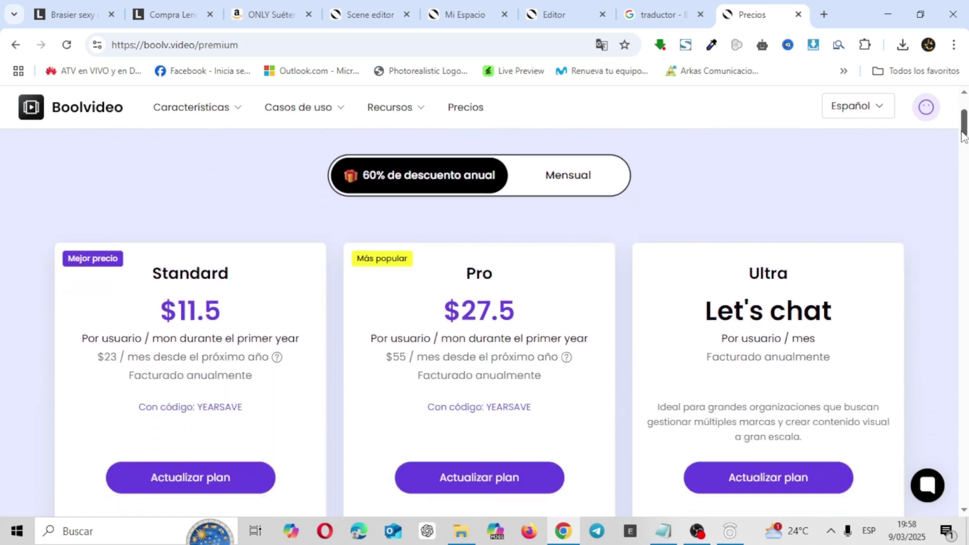
click(582, 191)
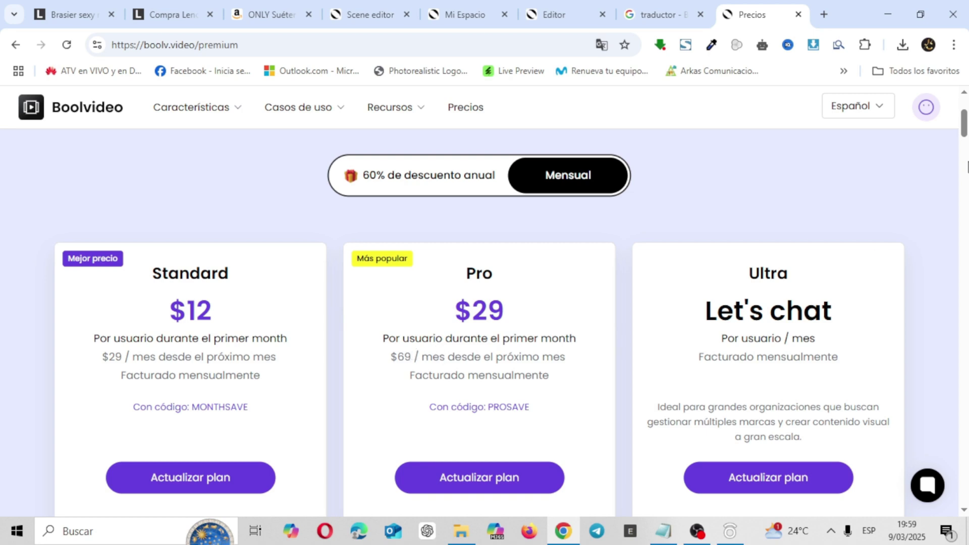
mouse_move(964, 123)
mouse_down()
mouse_move(965, 144)
mouse_move(965, 136)
mouse_up()
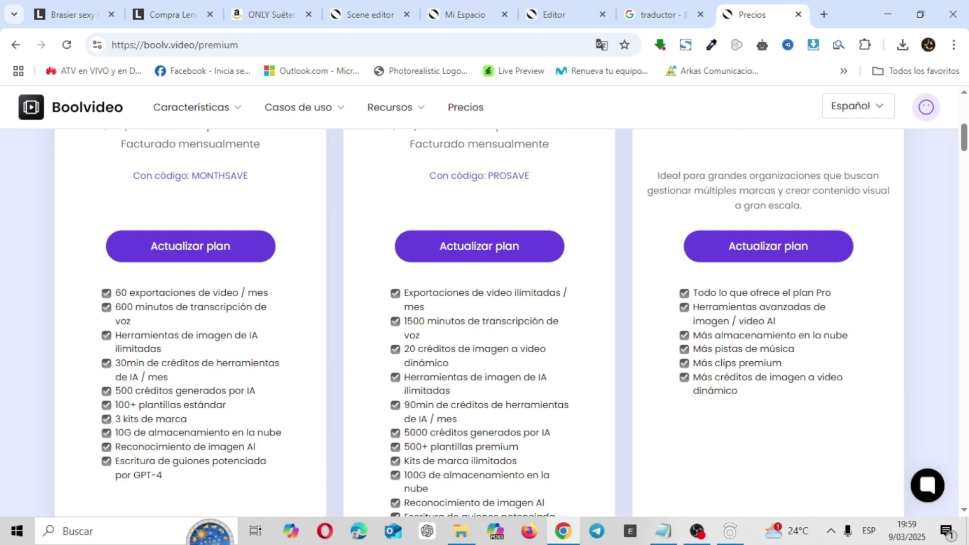
scroll(485, 323, up, 5)
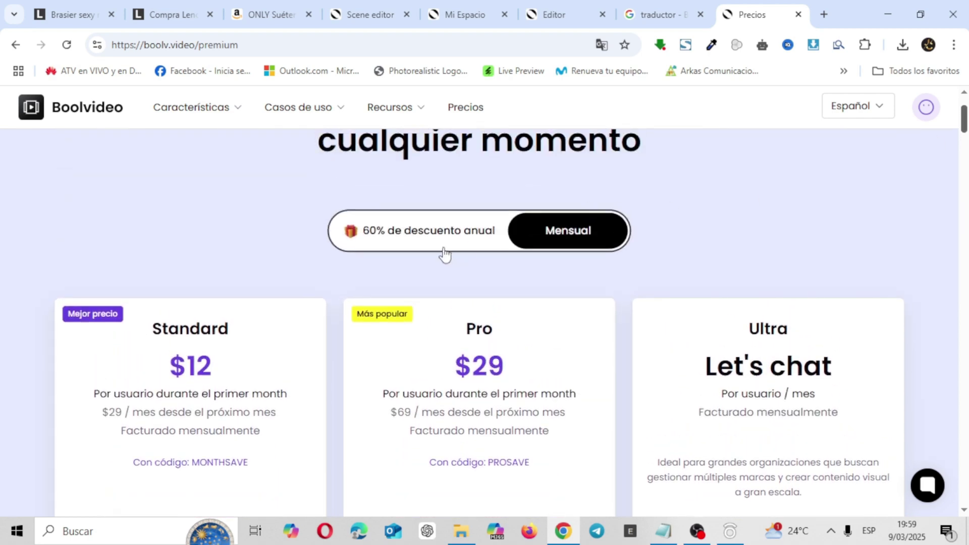
click(431, 242)
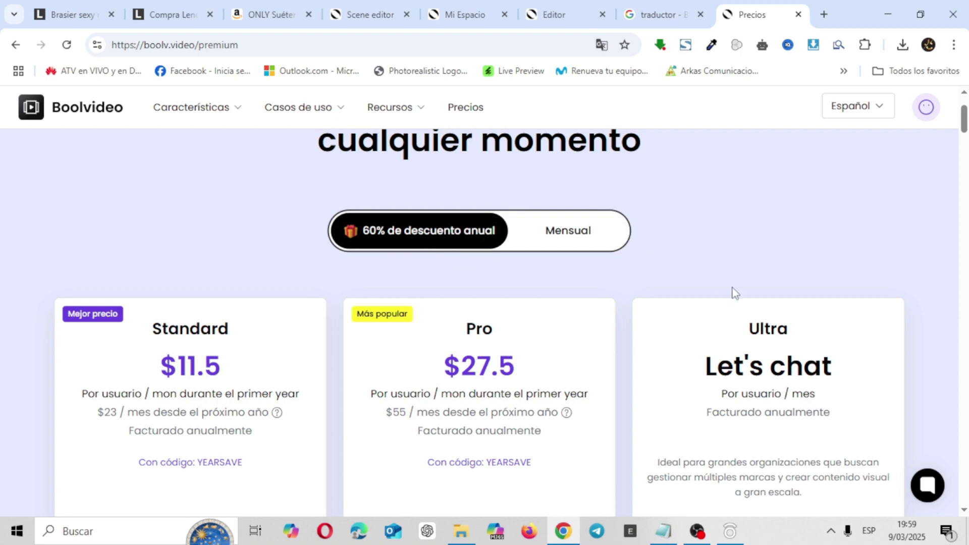
scroll(484, 323, down, 5)
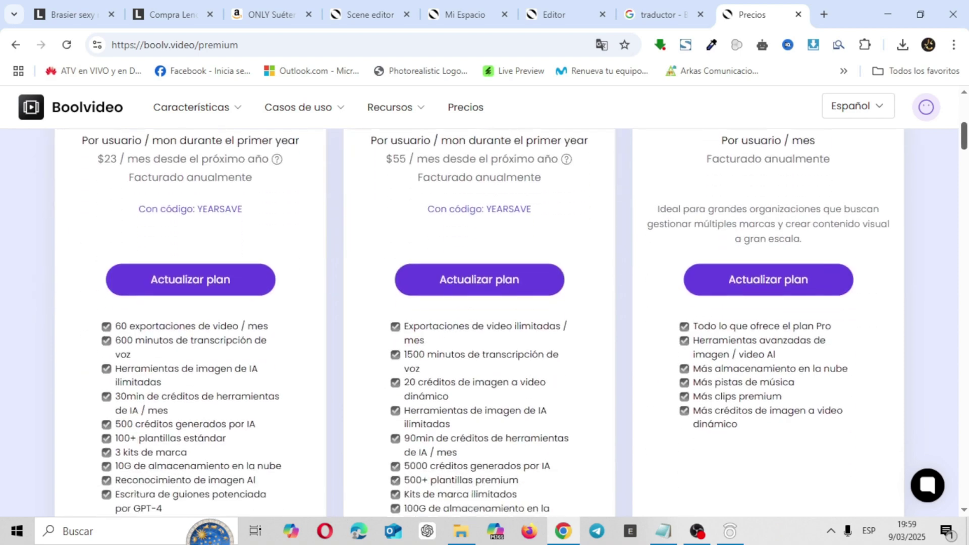
drag(964, 138, 965, 71)
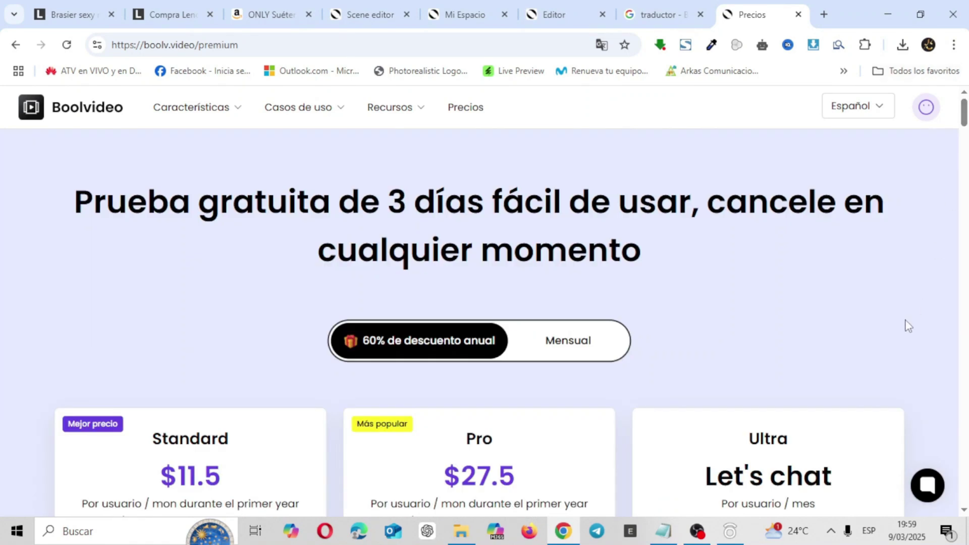